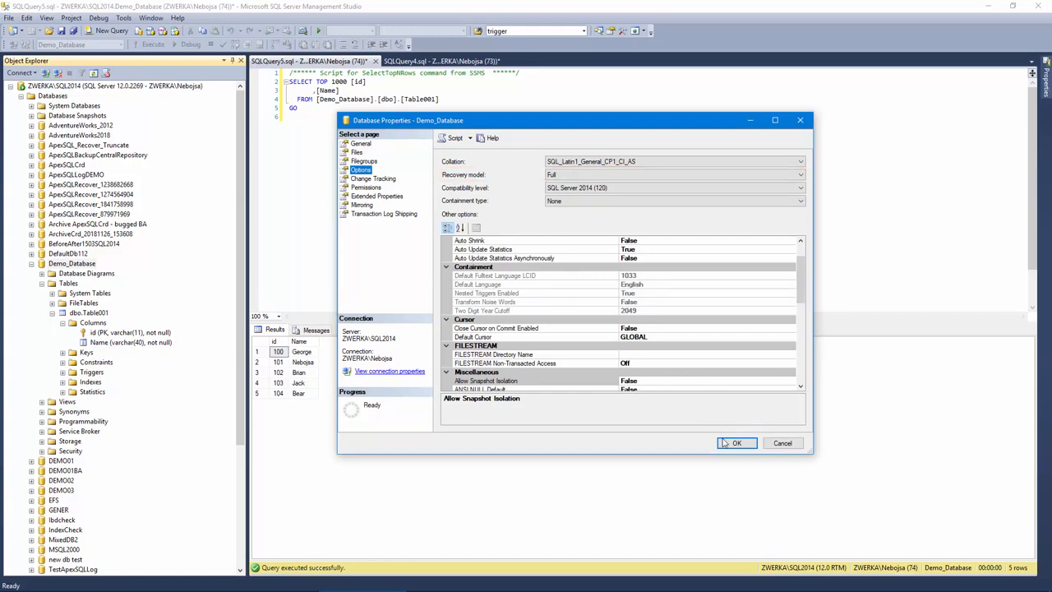
- Close the database properties and run the DROP TABLE script for dbo.Table001 on Demo_Database
left_click(727, 443)
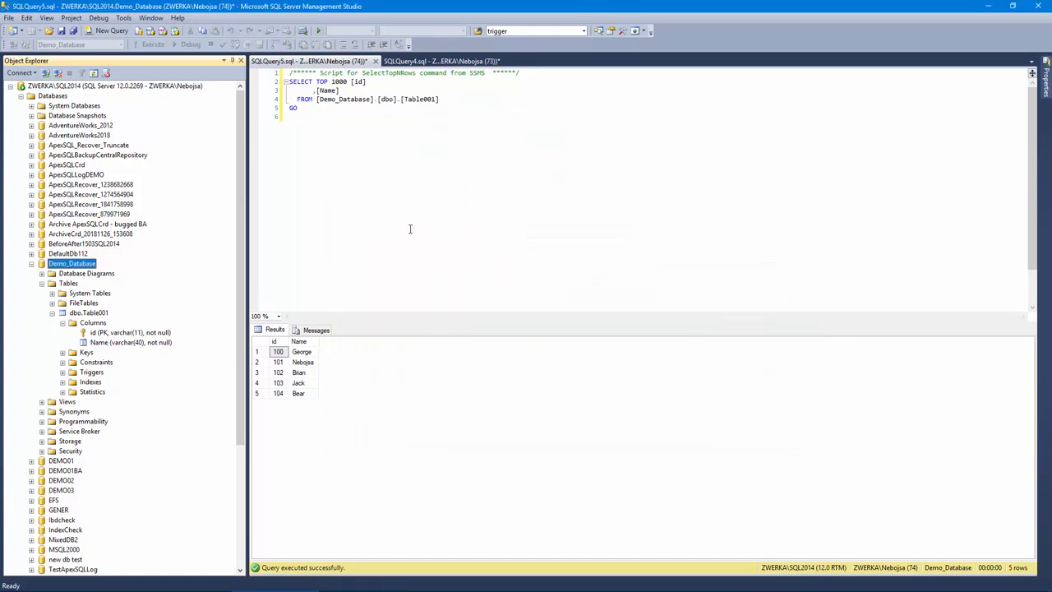
left_click(434, 63)
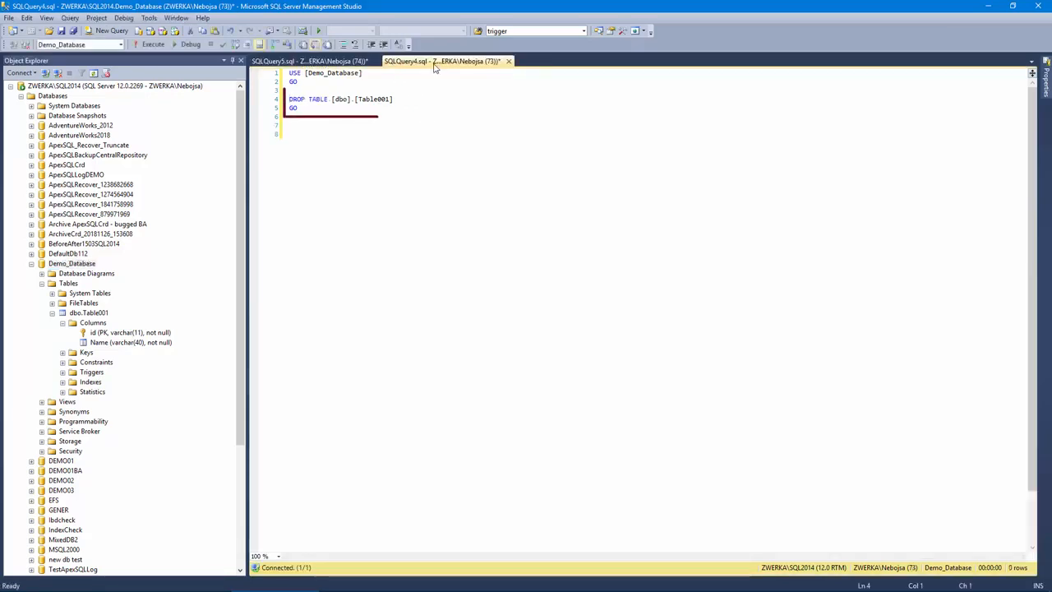
left_click(152, 45)
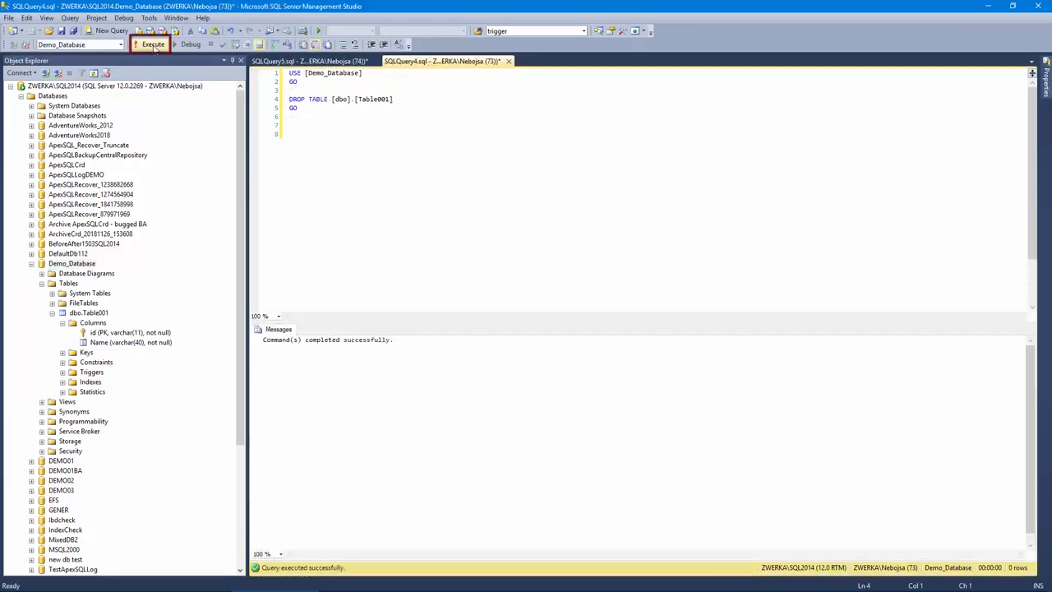
- Rerun the SELECT query on Table001 and refresh the Tables folder of Demo_Database to check the drop
left_click(272, 61)
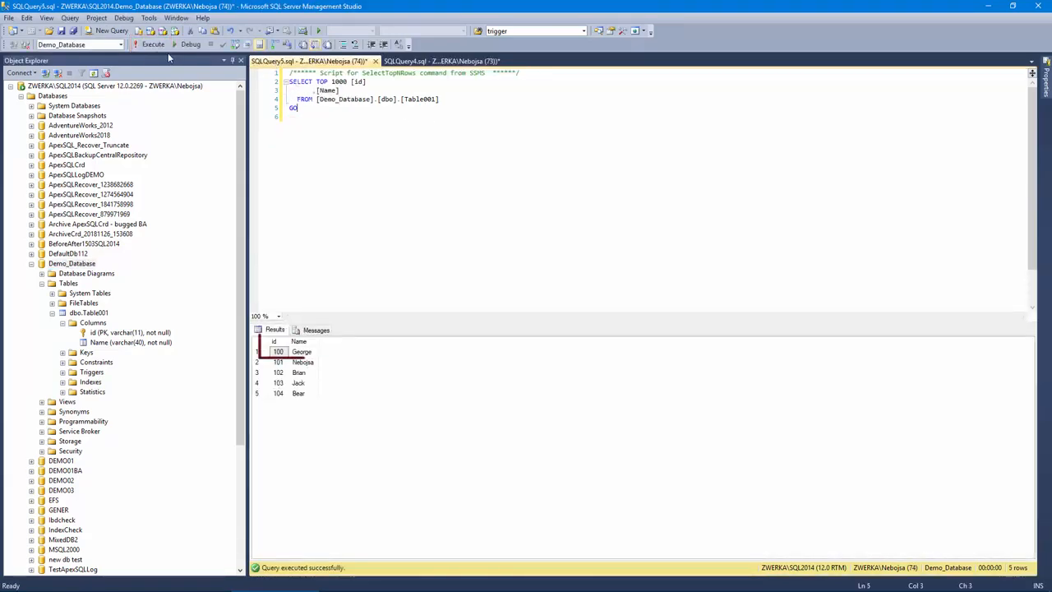
left_click(152, 45)
right_click(66, 283)
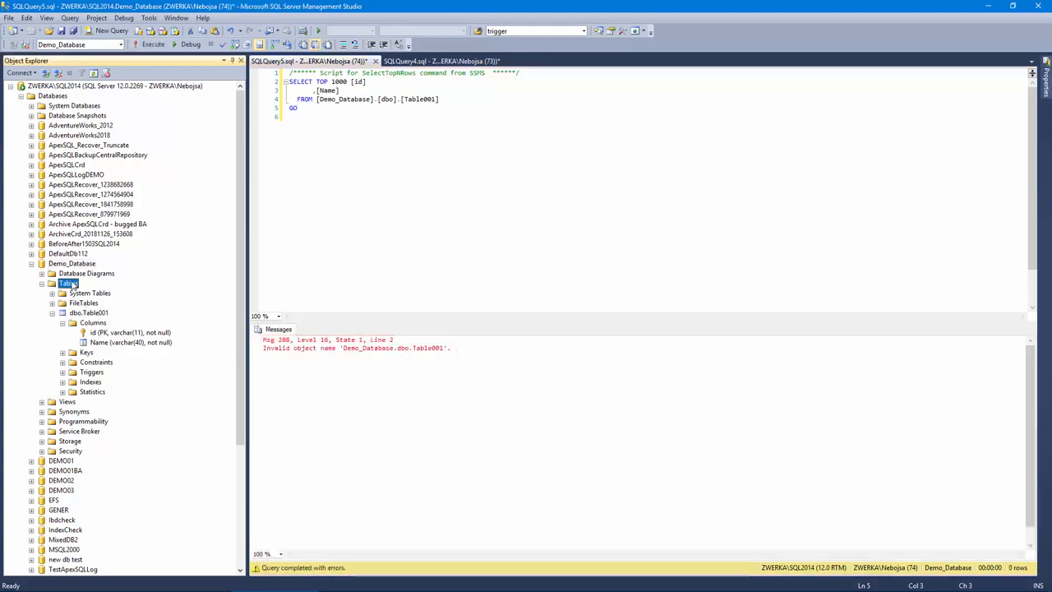
left_click(101, 348)
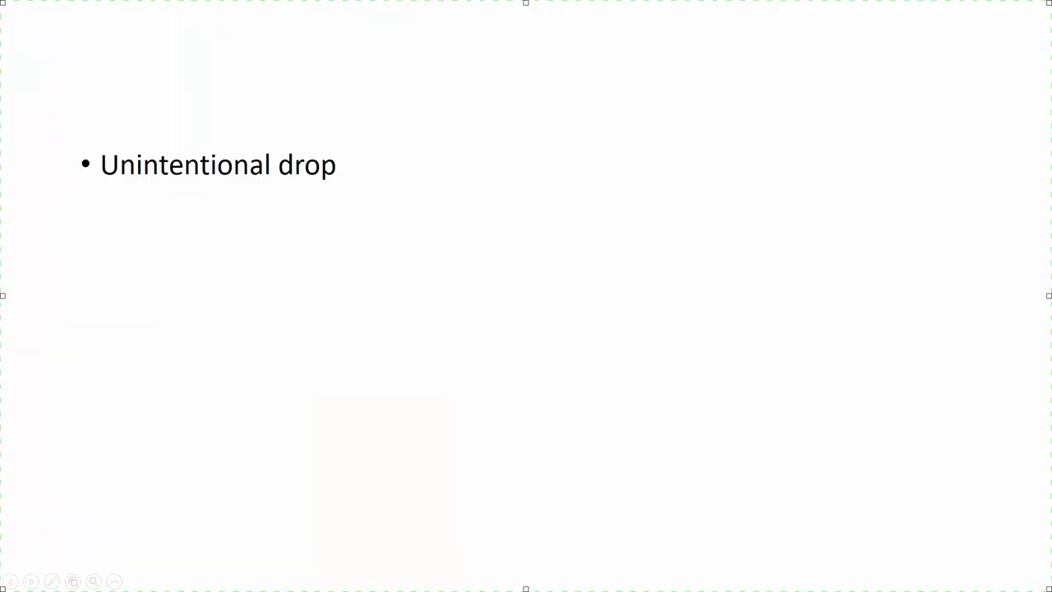
key("Right")
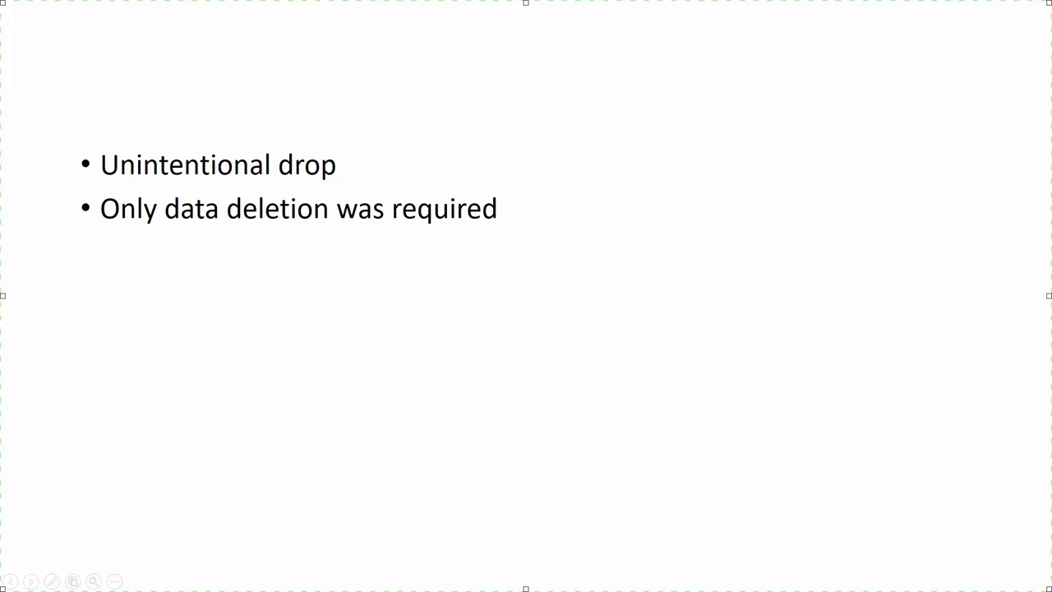
key("Right")
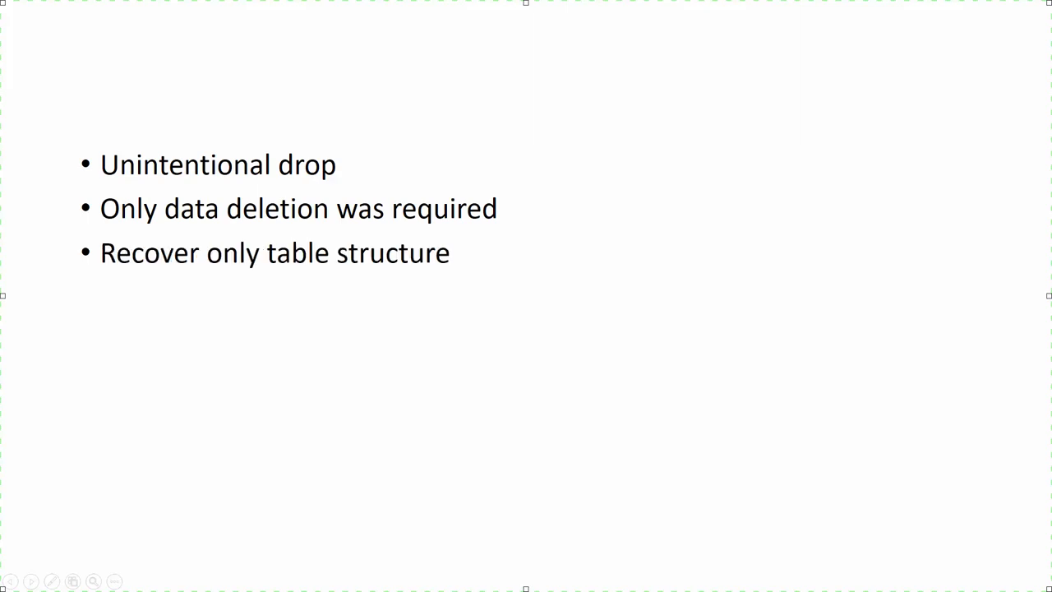
key("Right")
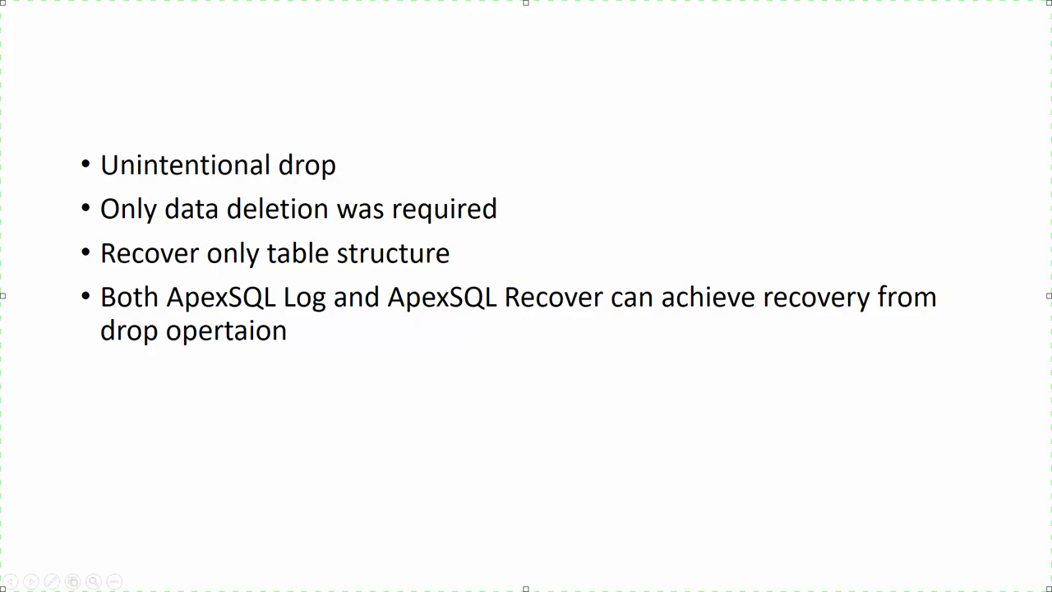
key("Right")
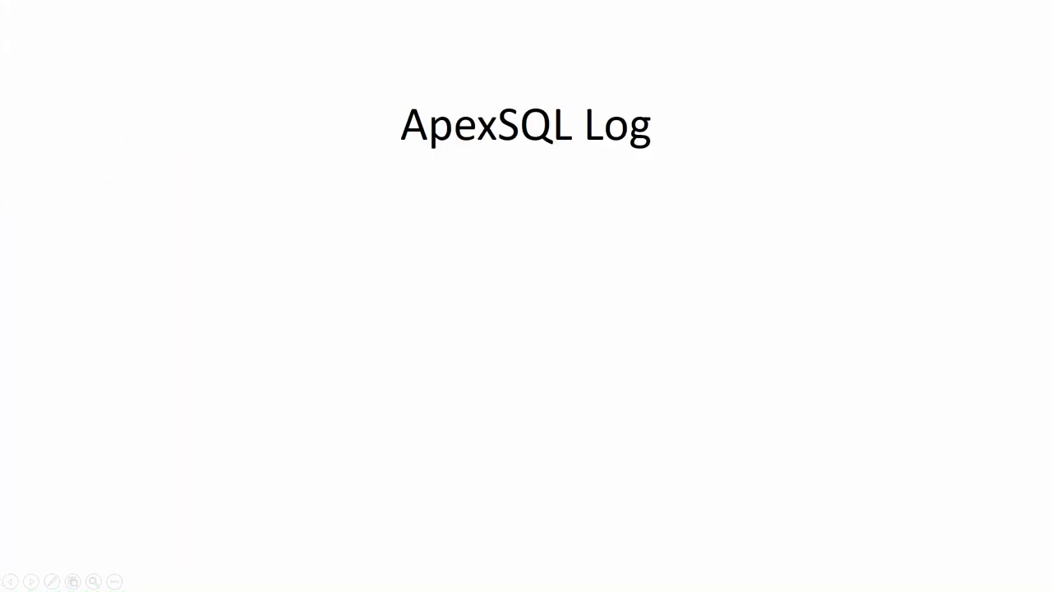
key("Right")
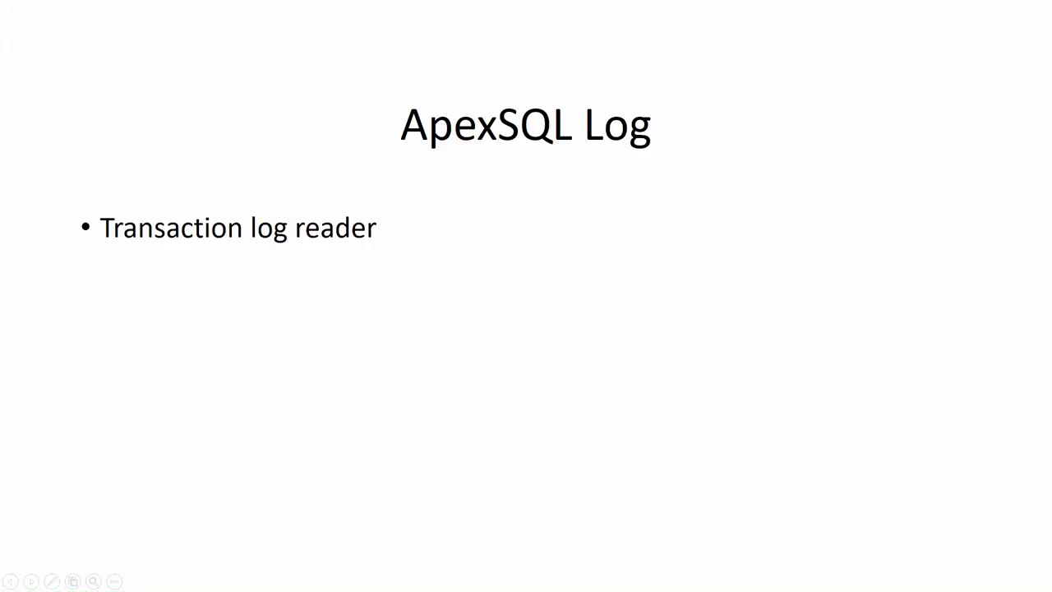
key("Right")
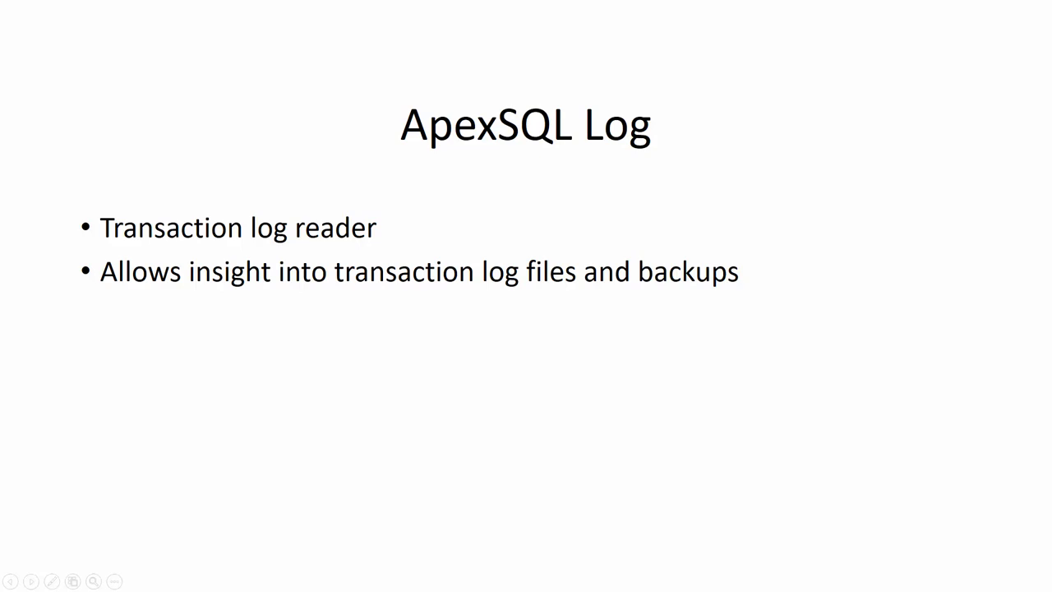
key("Right")
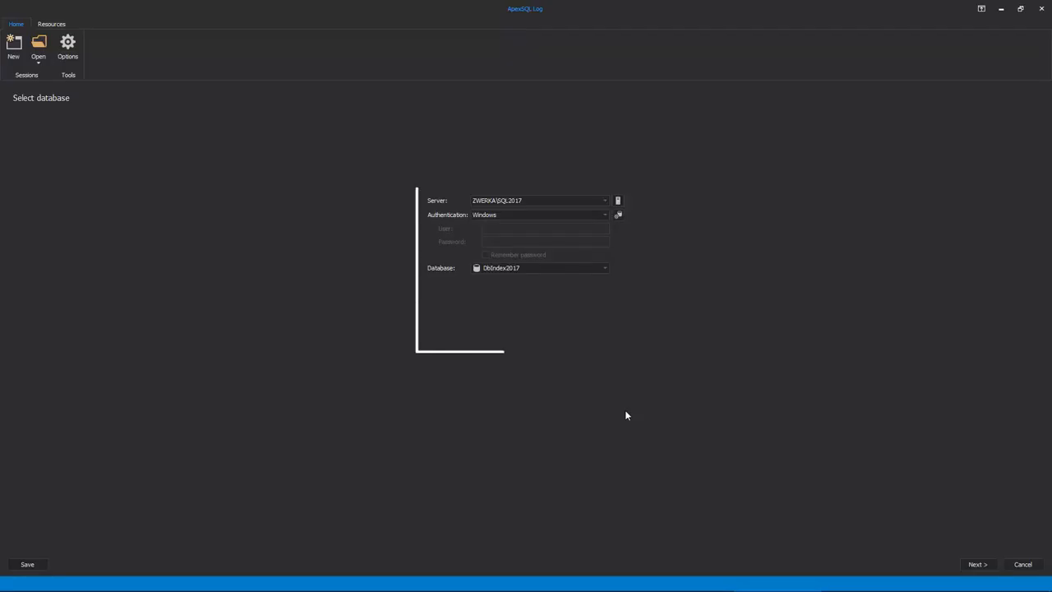
- In ApexSQL Log, select server ZWERKA\SQL2014 with Windows authentication and the database Demo_Database
left_click(605, 200)
left_click(588, 211)
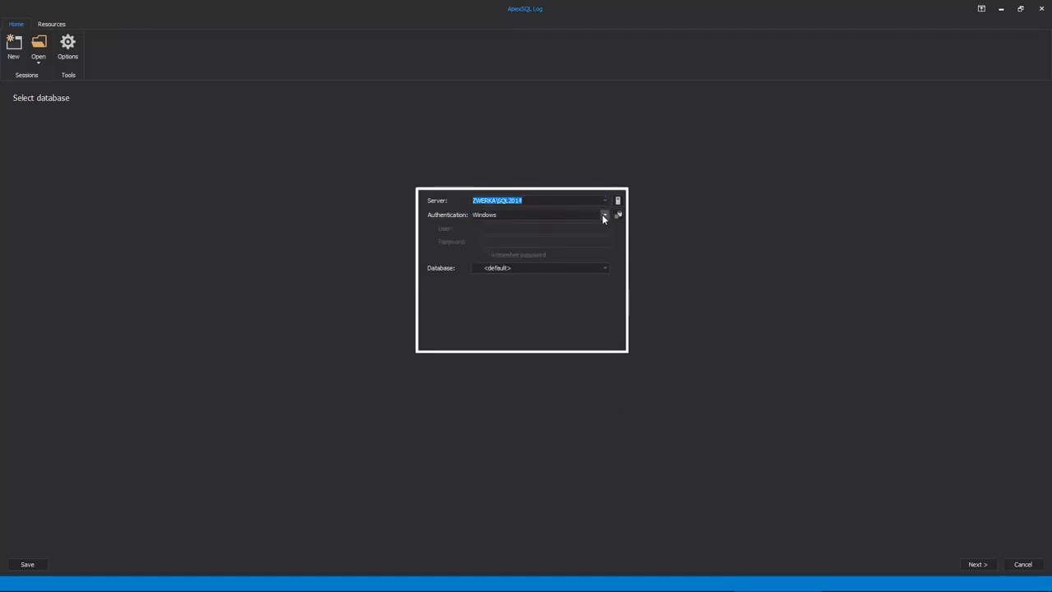
left_click(606, 268)
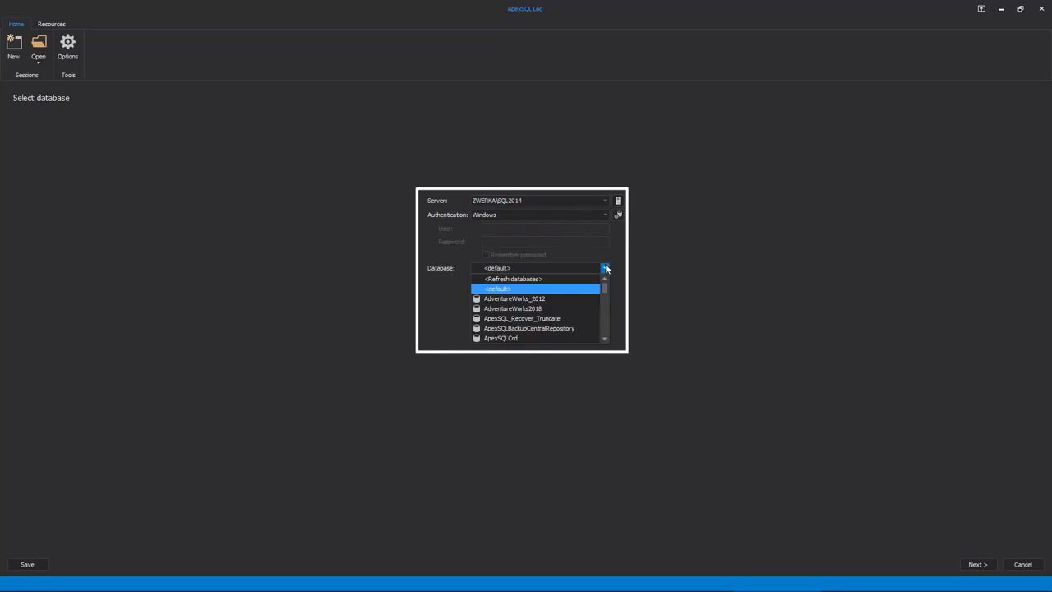
scroll(576, 288, "down", 3)
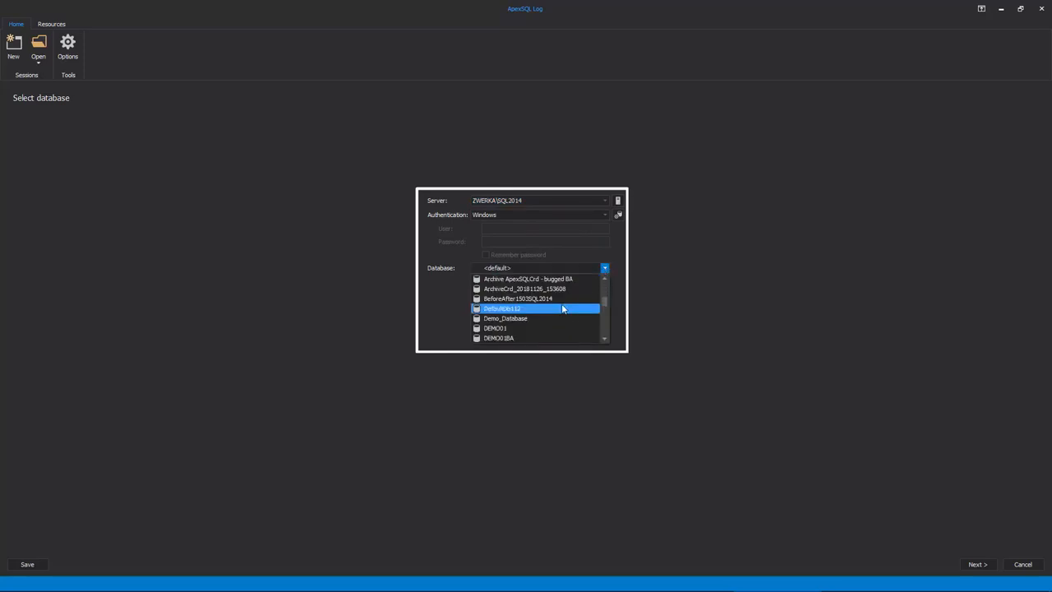
left_click(557, 318)
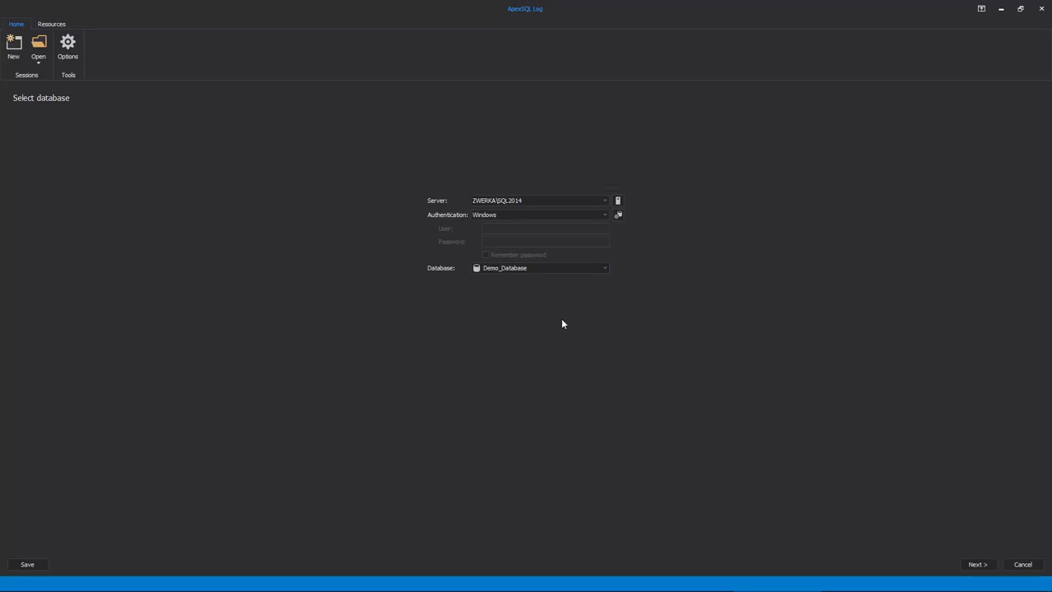
- Use the online transaction log Demo_Database_log as the data source and choose Undo/Redo as the output
left_click(975, 565)
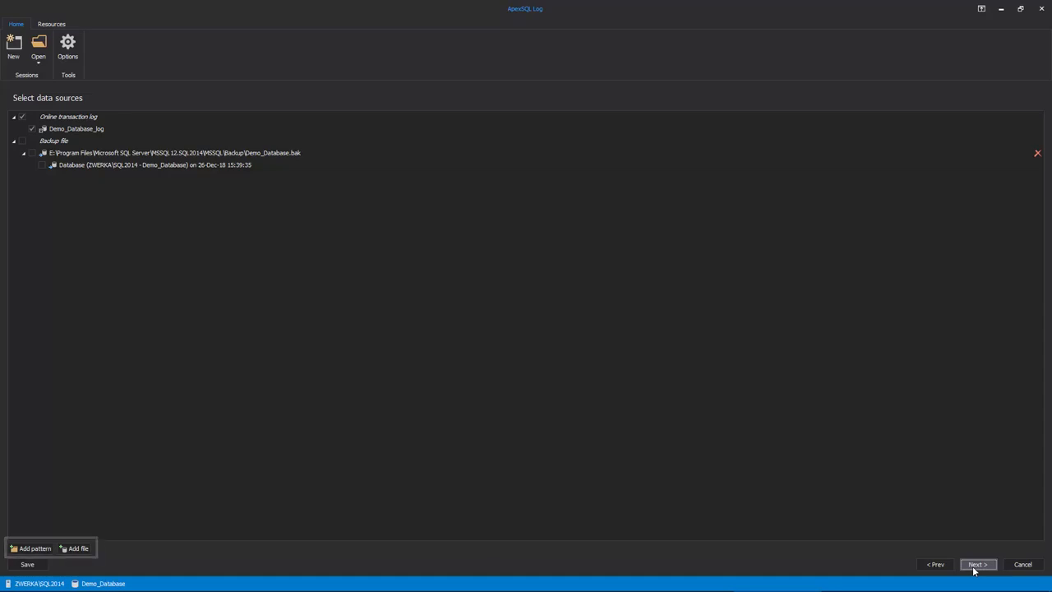
left_click(975, 566)
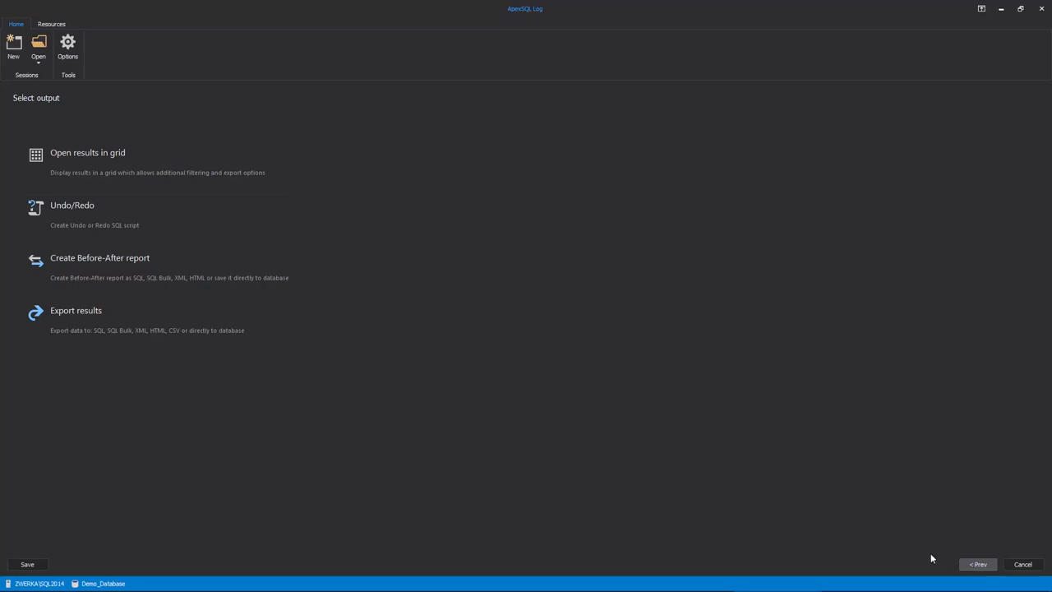
left_click(195, 220)
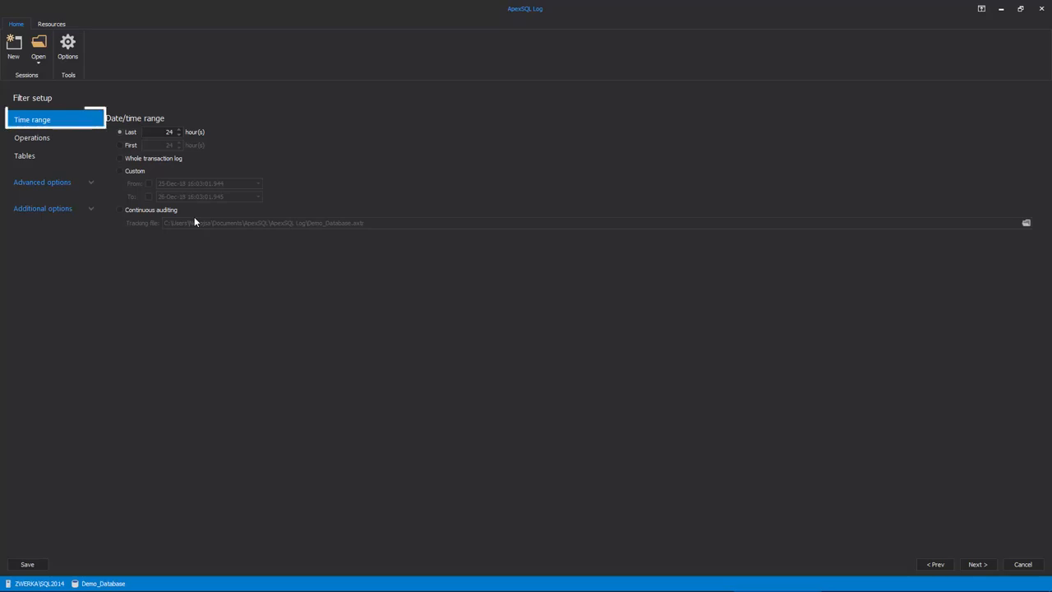
- Review the filter pages for operations, tables, transactions, users, field values, server process IDs and transaction descriptions
left_click(65, 140)
left_click(63, 155)
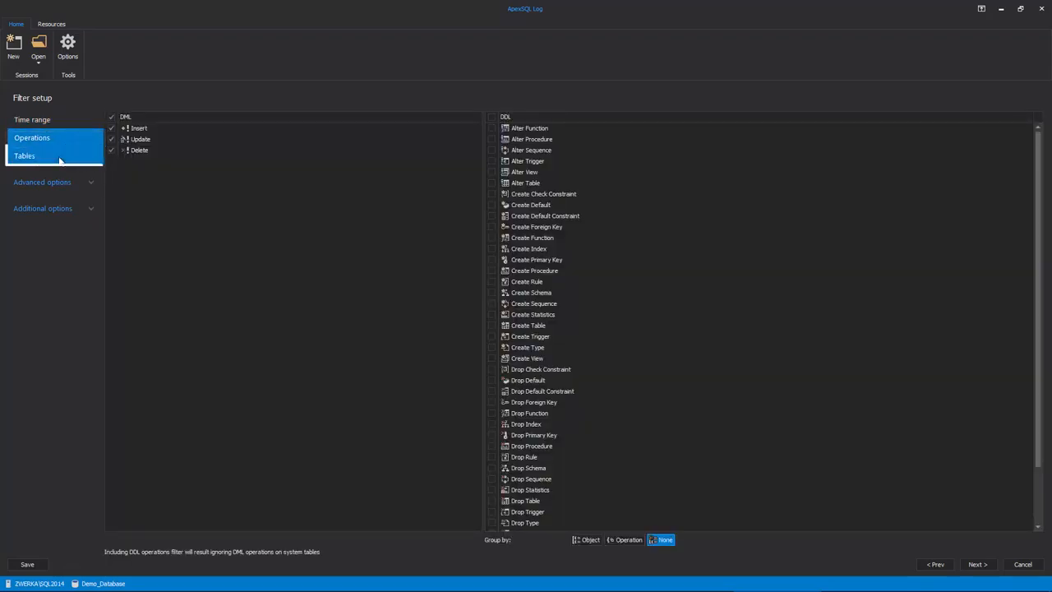
left_click(92, 182)
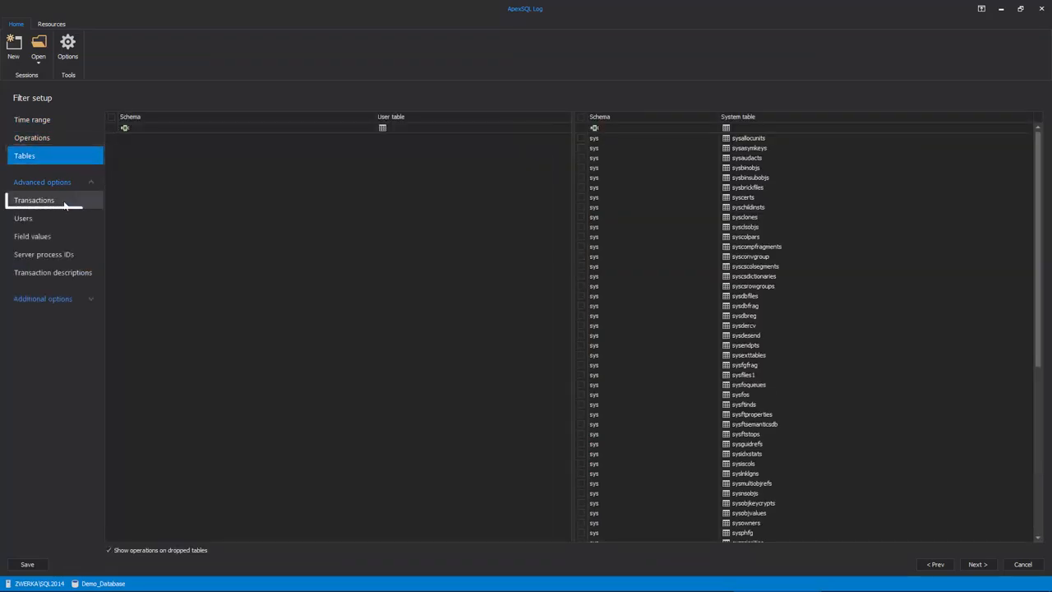
left_click(64, 202)
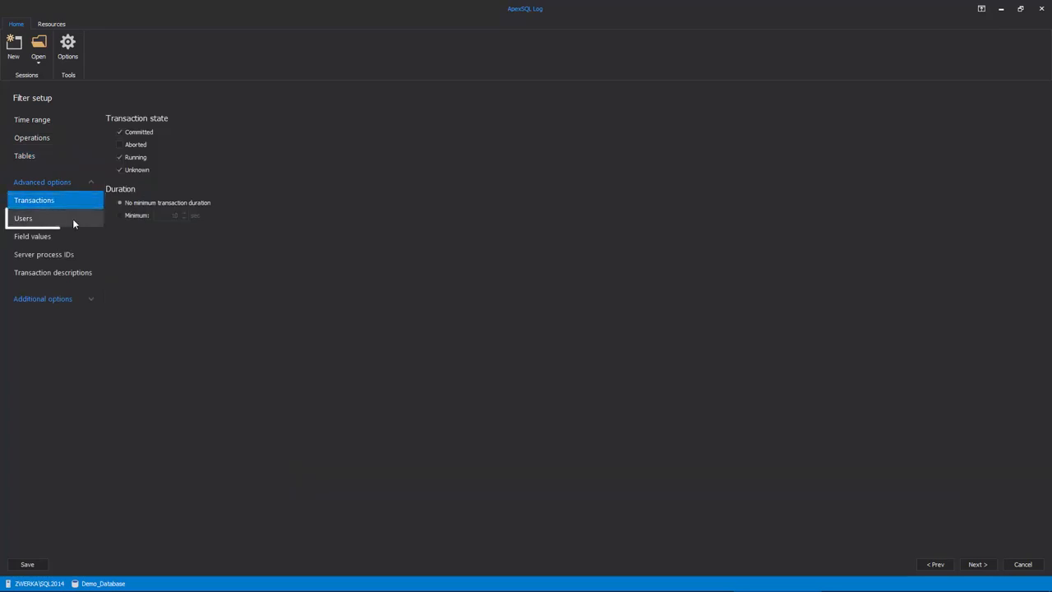
left_click(72, 219)
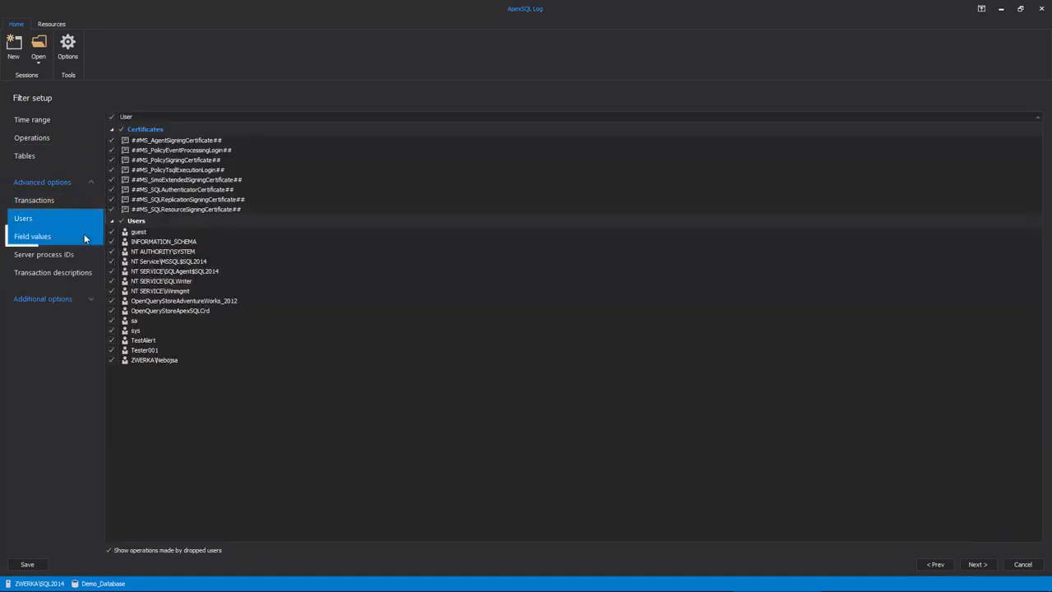
left_click(84, 238)
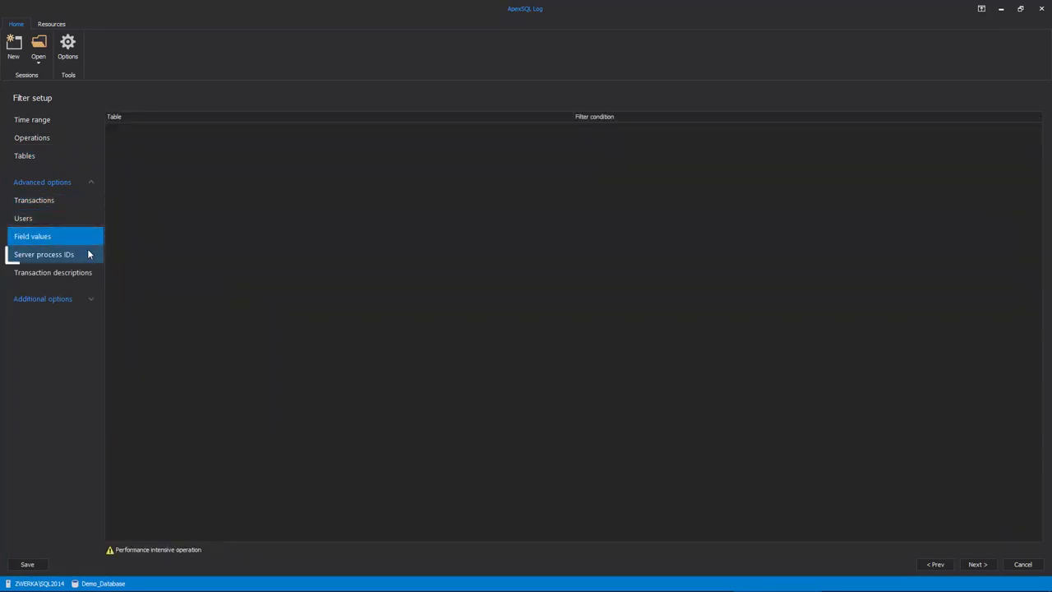
left_click(88, 254)
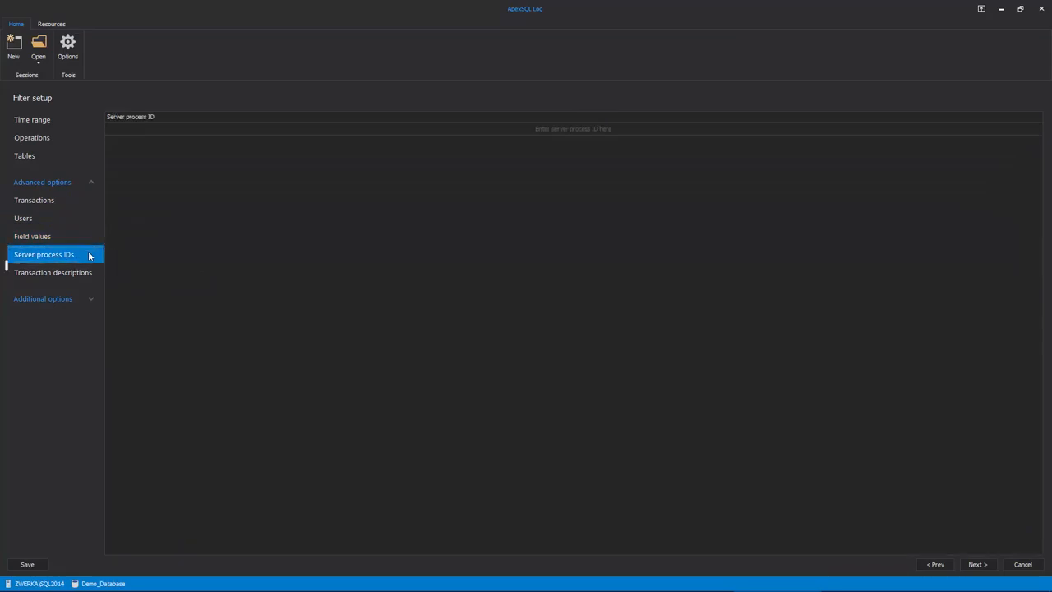
left_click(92, 273)
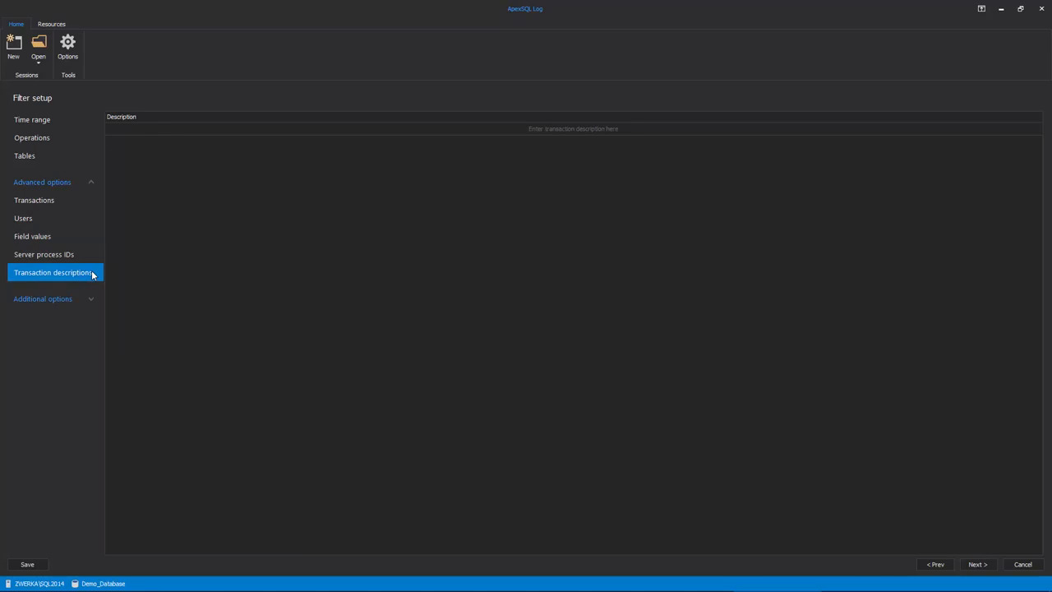
- Set a custom date/time range filter starting from 26-Dec-18 15:03:01
left_click(69, 125)
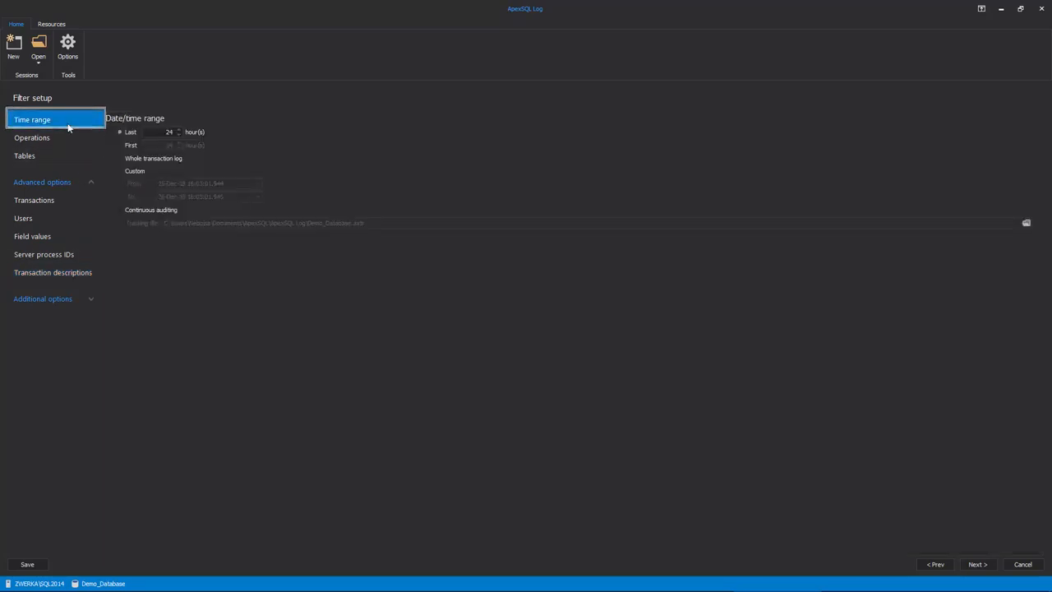
left_click(119, 171)
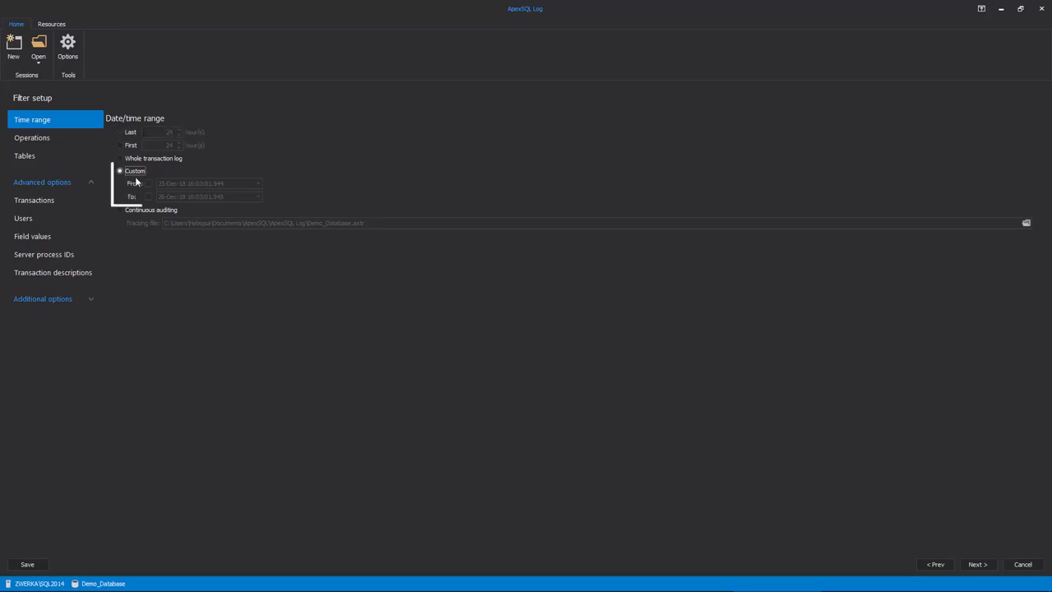
left_click(148, 183)
- Filter the operations by excluding all DML and including only the Drop Table DDL operation, and continue to the script settings
left_click(67, 143)
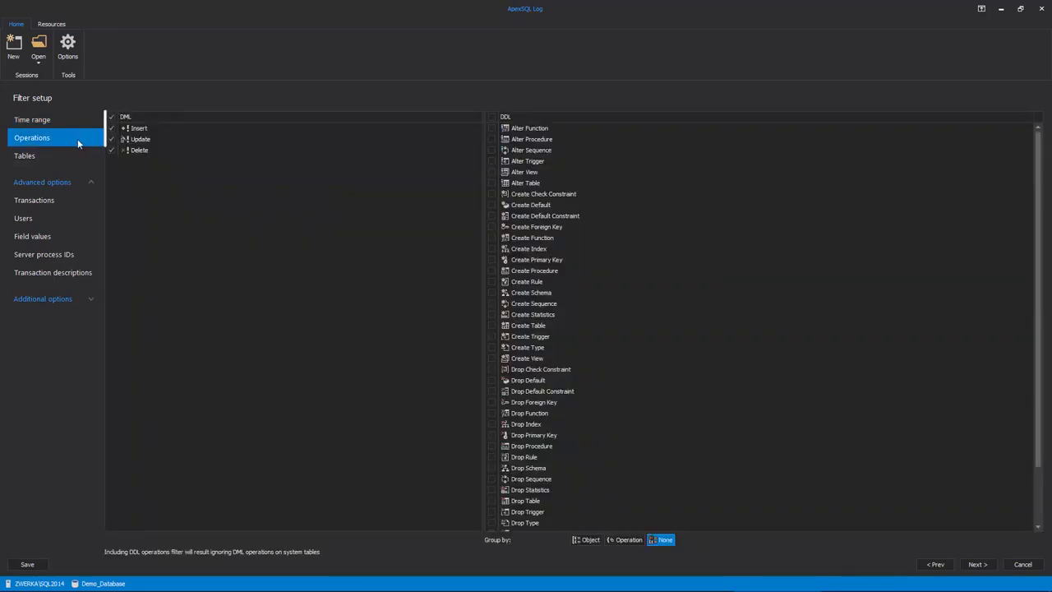
left_click(112, 118)
left_click(491, 501)
left_click(976, 564)
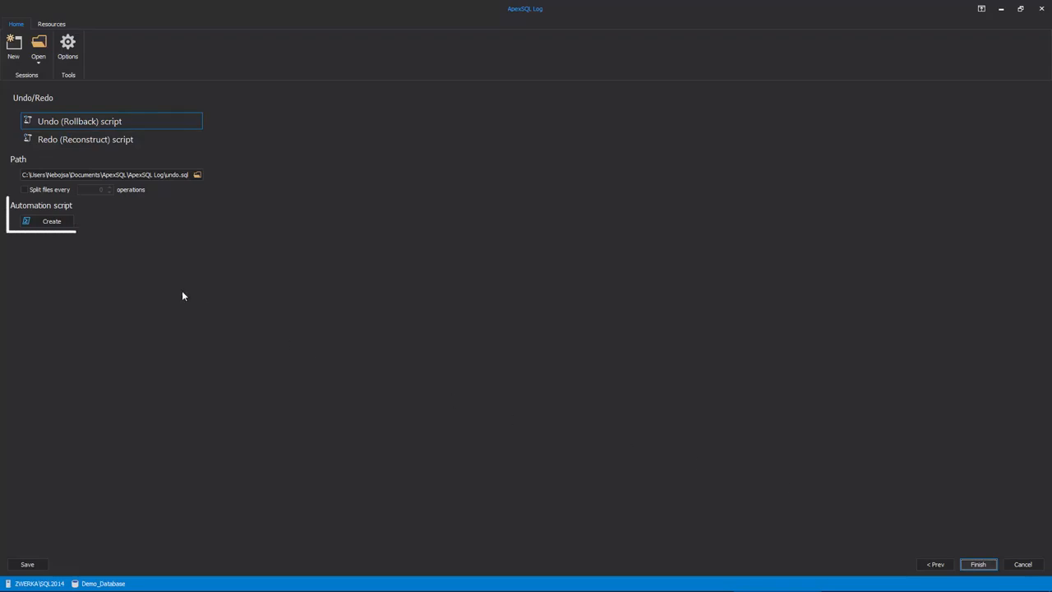
- Preview the automation script in its Batch and PowerShell versions and close it without saving
left_click(55, 223)
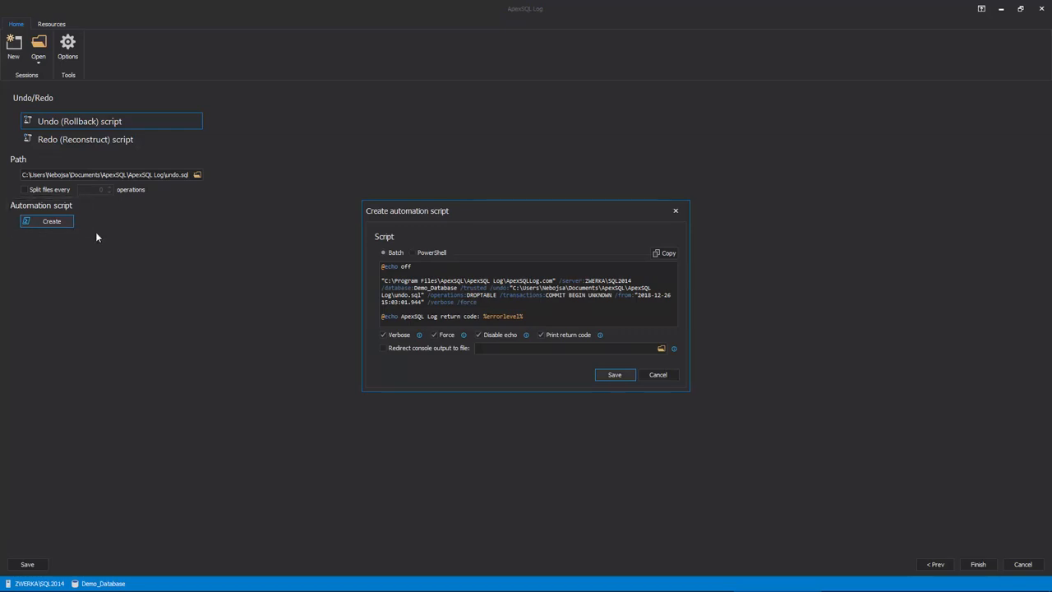
left_click(428, 256)
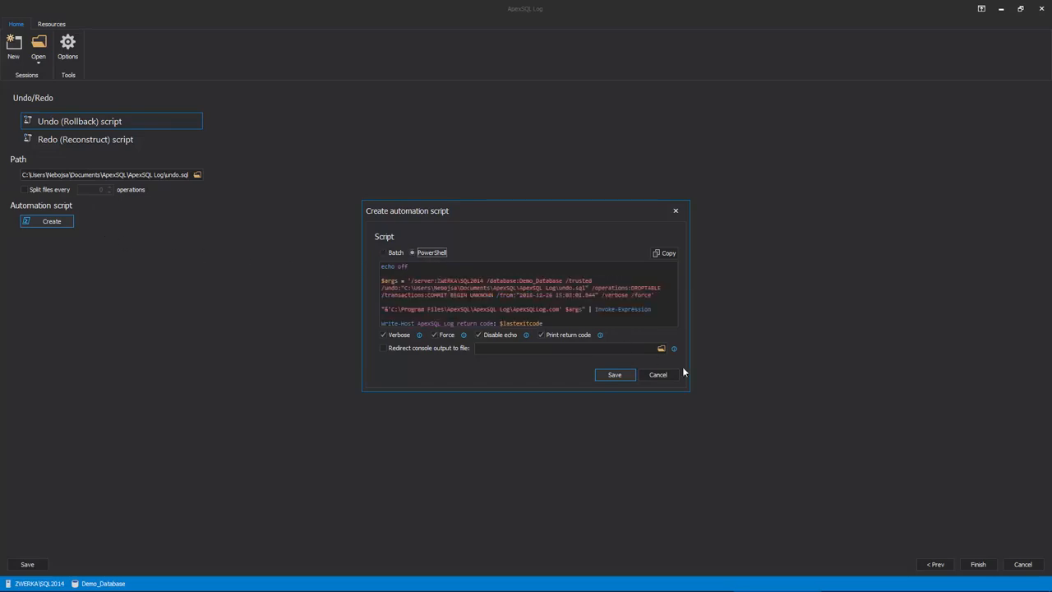
left_click(659, 375)
- Generate the Undo (Rollback) script as undo.sql
left_click(979, 564)
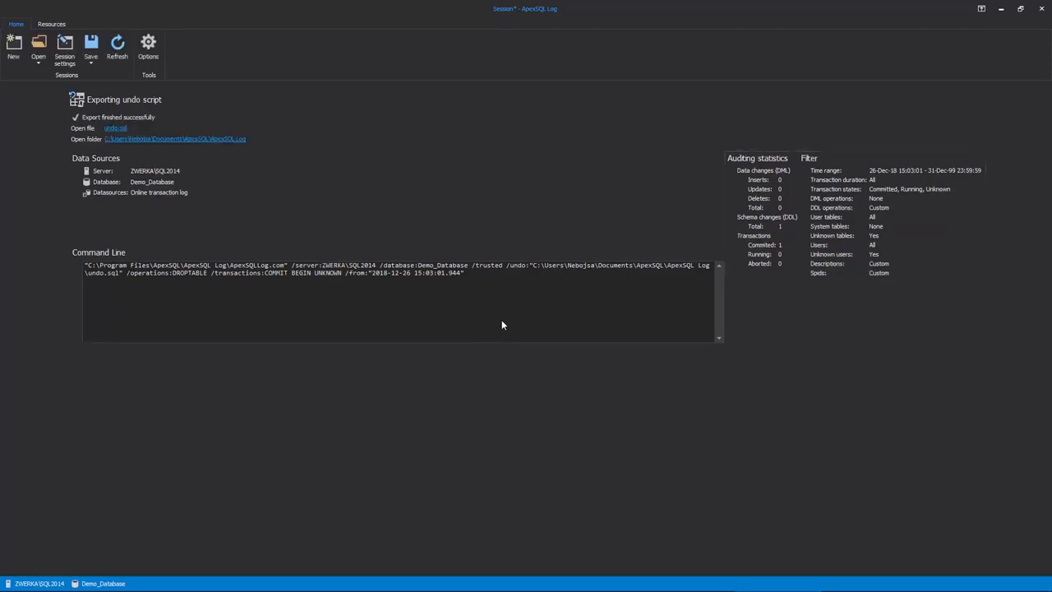
- Open the generated undo.sql script, connect it to Demo_Database on ZWERKA\SQL2014 with Windows authentication, and execute it
left_click(117, 129)
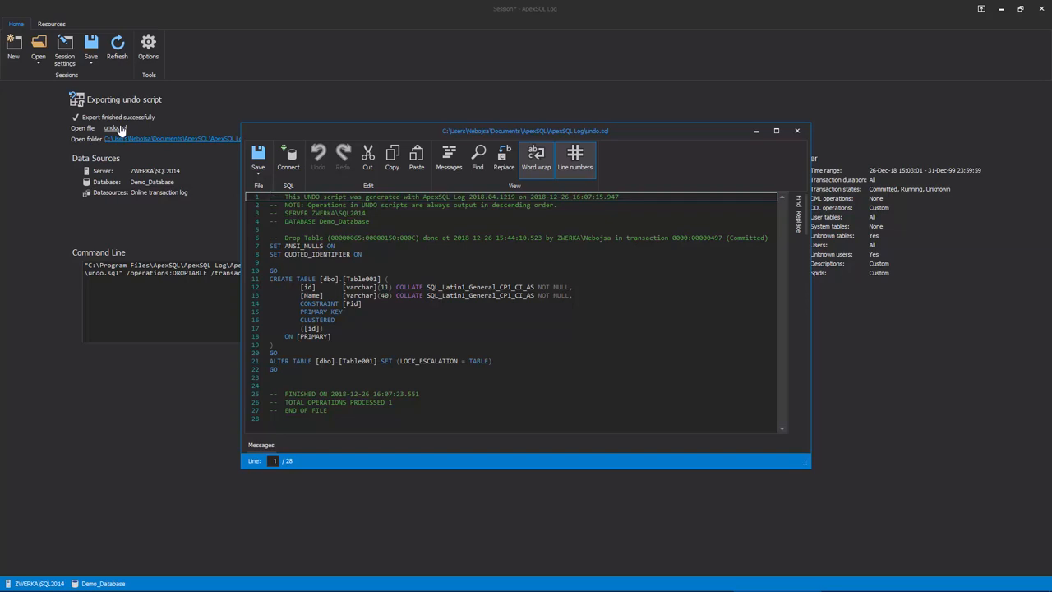
left_click(289, 158)
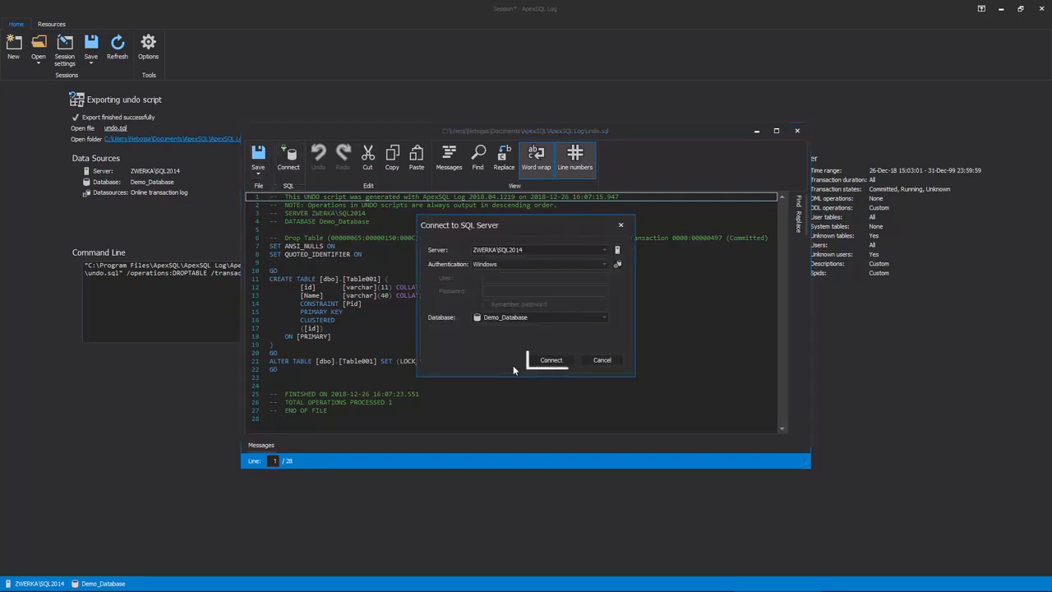
left_click(549, 362)
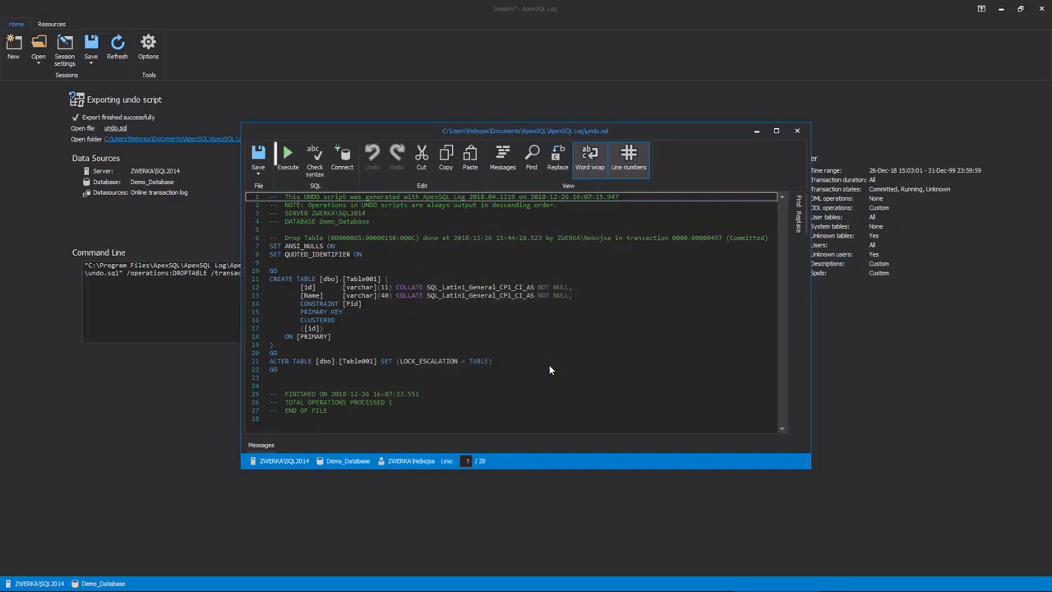
left_click(288, 161)
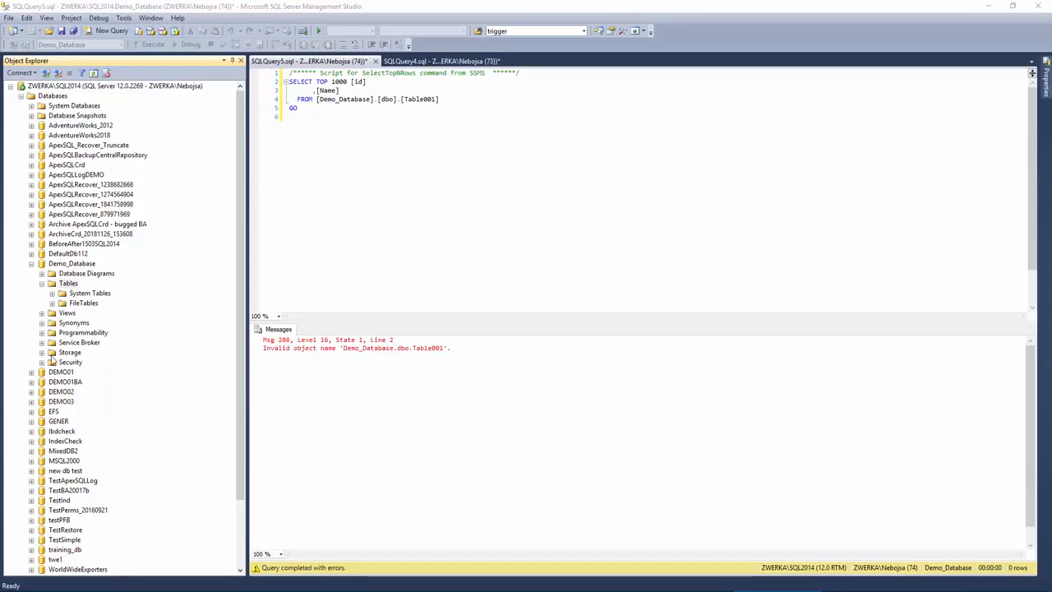
- Switch to SQL Server Management Studio, refresh the Tables of Demo_Database and rerun the SELECT TOP 1000 query on Table001
left_click(69, 284)
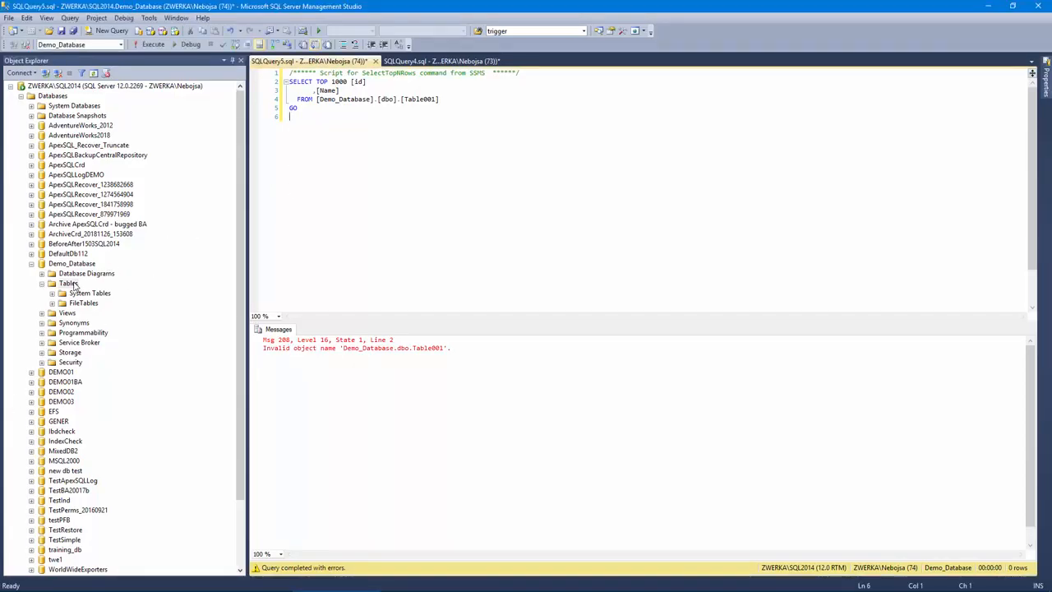
right_click(73, 284)
left_click(103, 349)
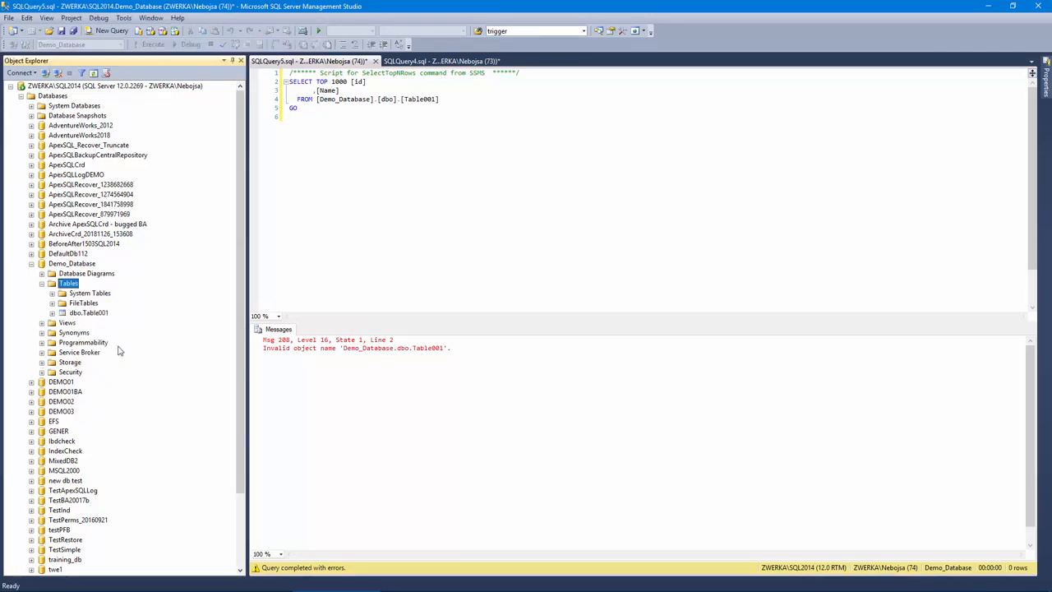
left_click(340, 123)
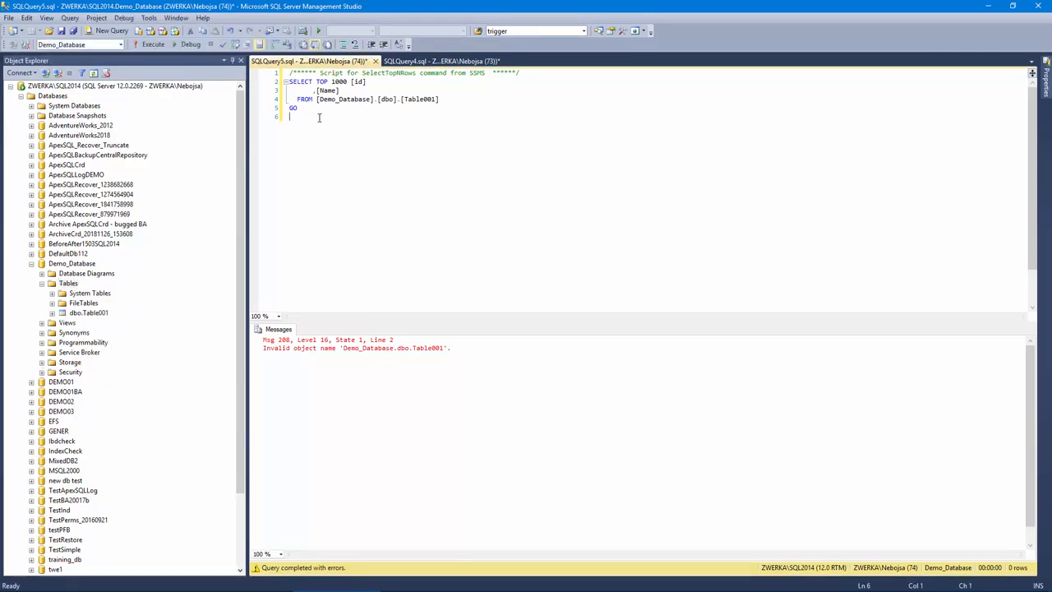
left_click(153, 45)
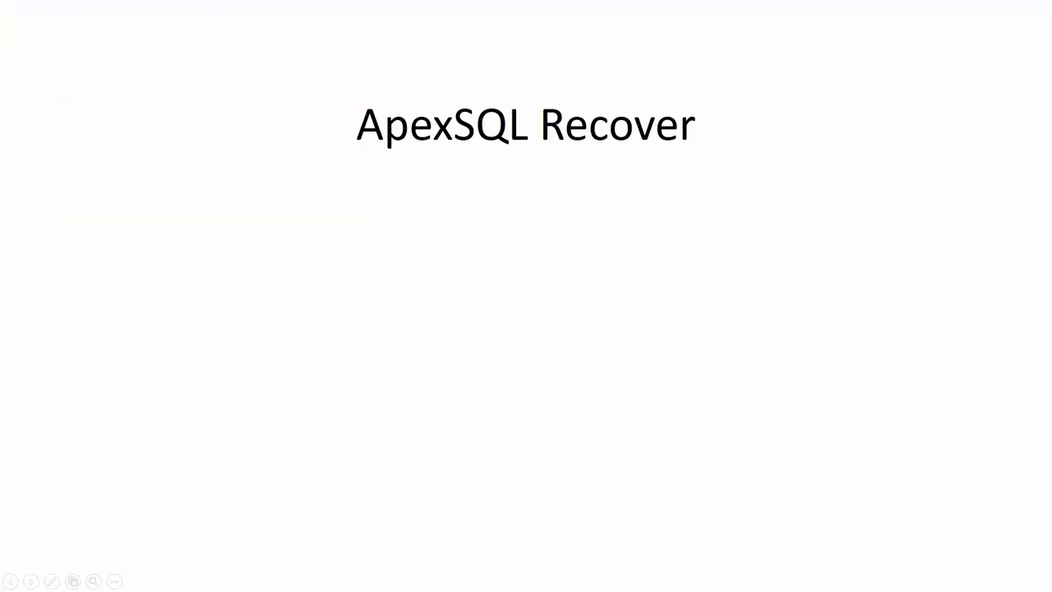
key("Right")
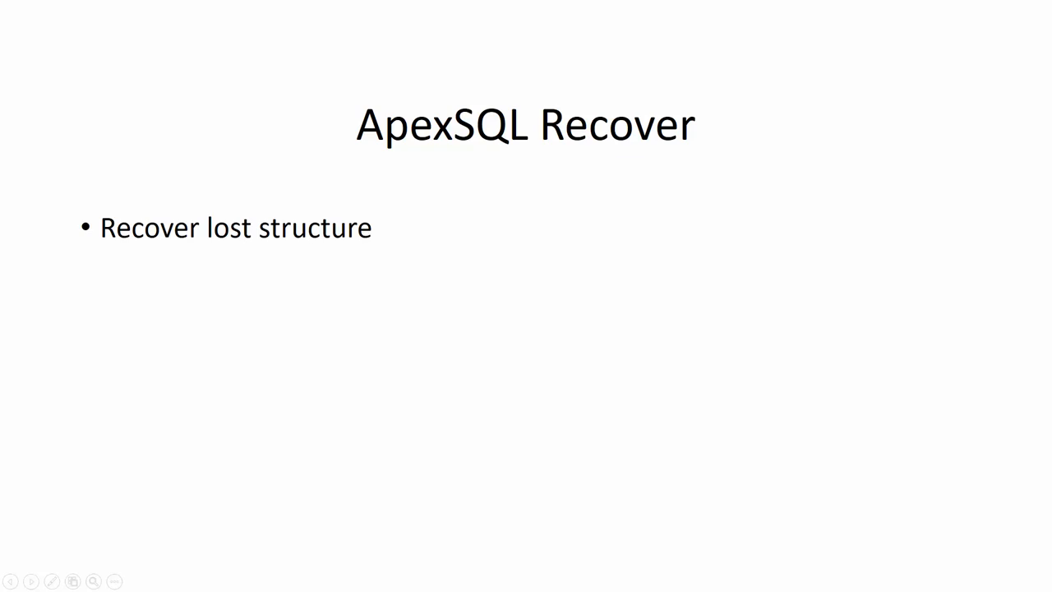
key("Right")
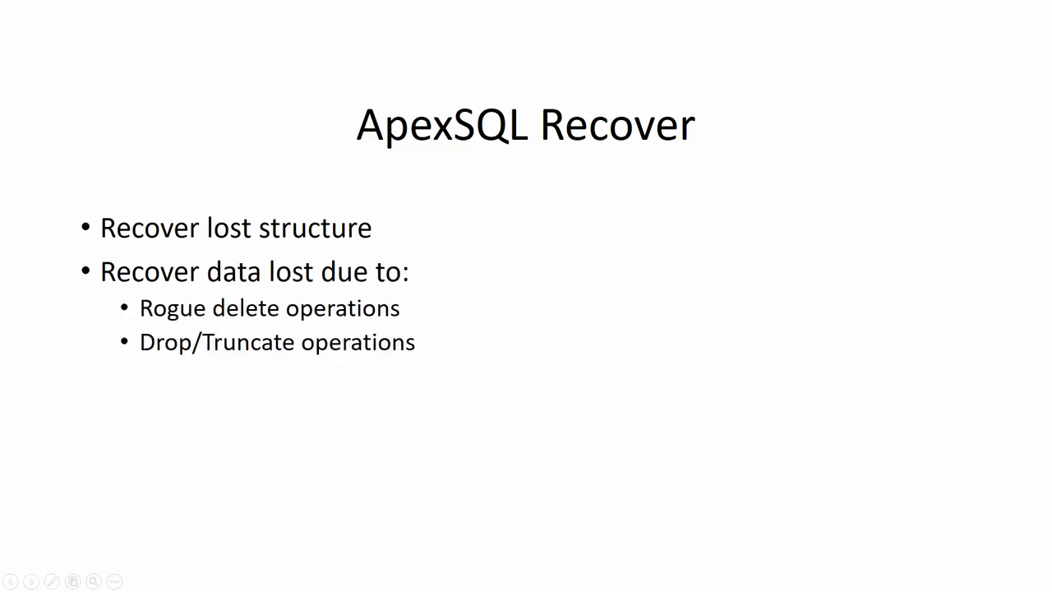
key("Right")
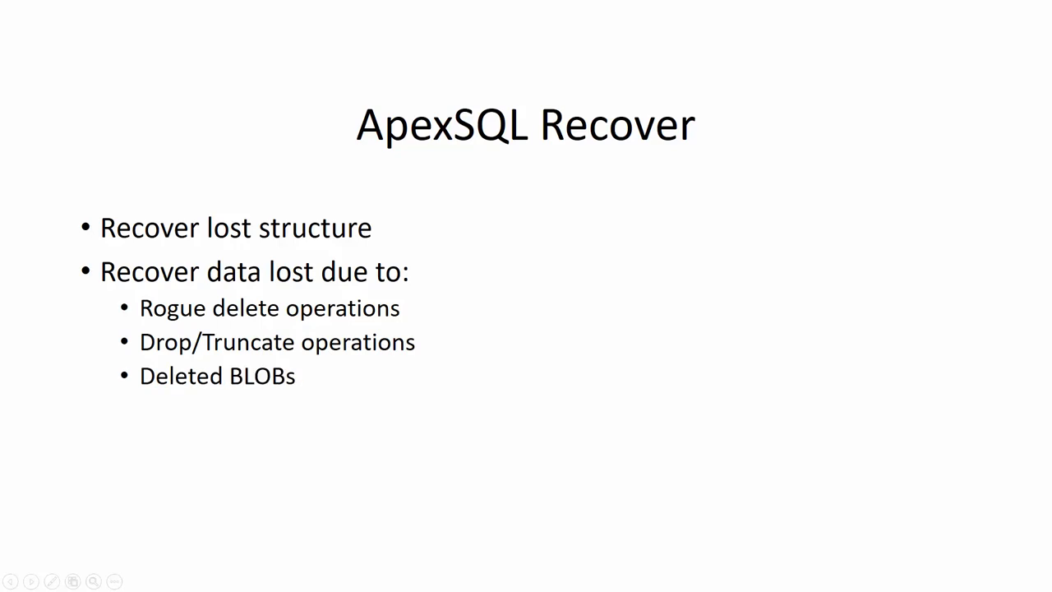
key("Right")
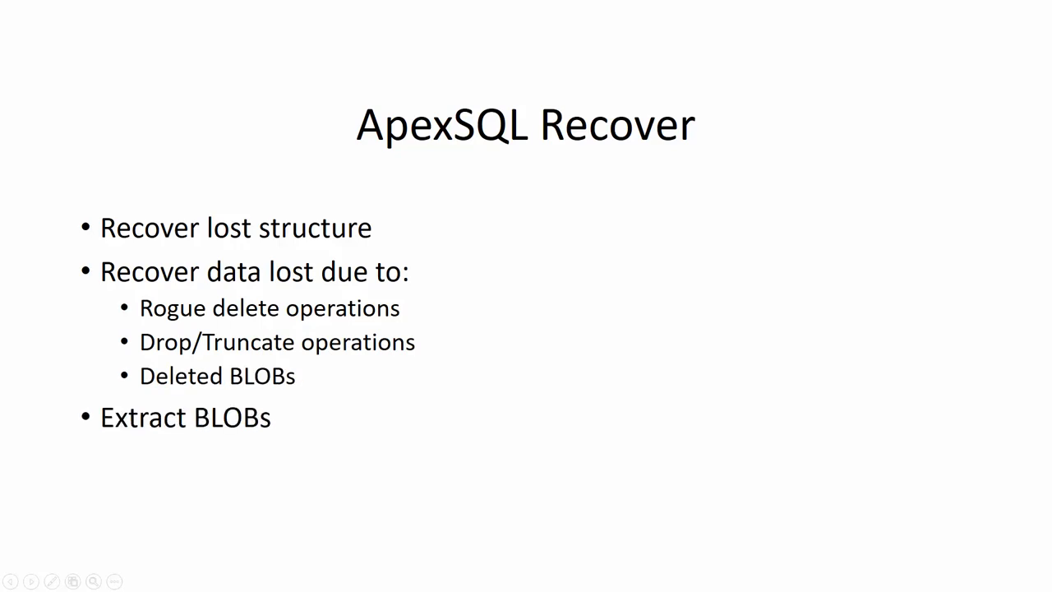
key("Right")
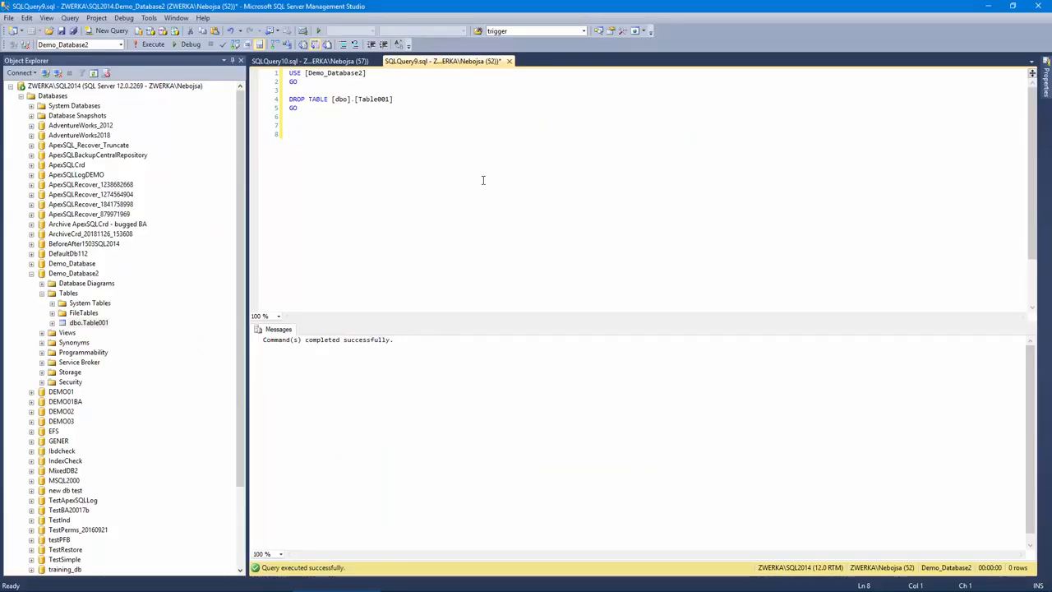
- Rerun the SELECT TOP 1000 query on Table001 in Demo_Database2 and refresh that database's Tables in Object Explorer
left_click(324, 61)
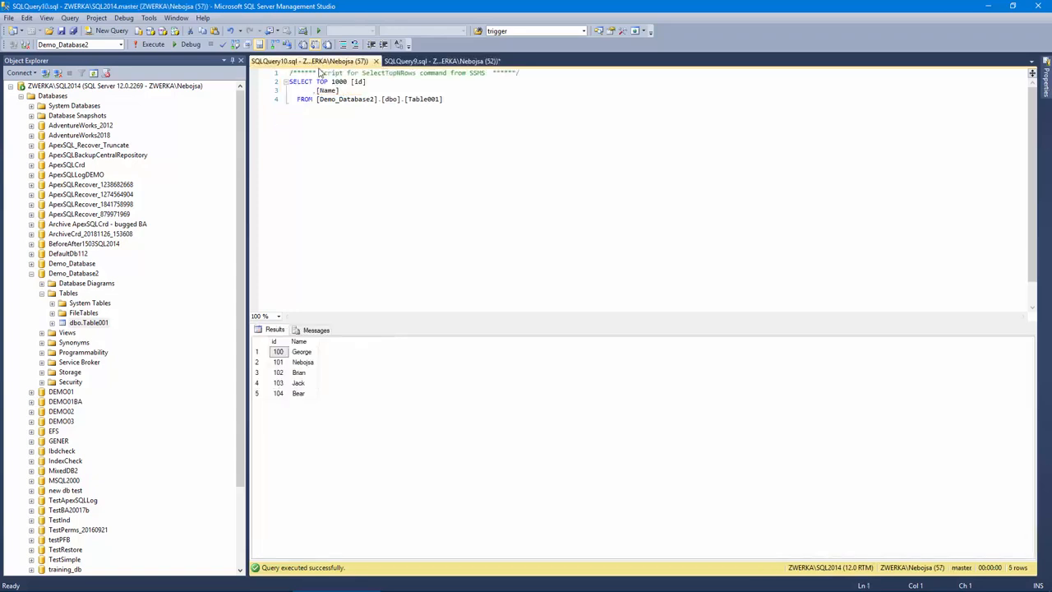
left_click(149, 48)
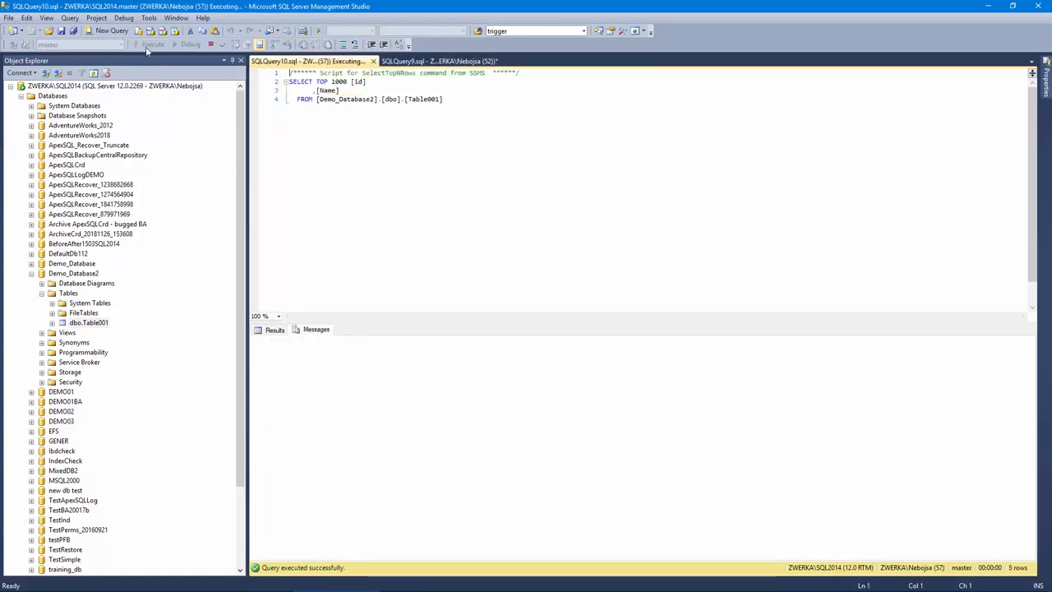
right_click(68, 294)
left_click(106, 364)
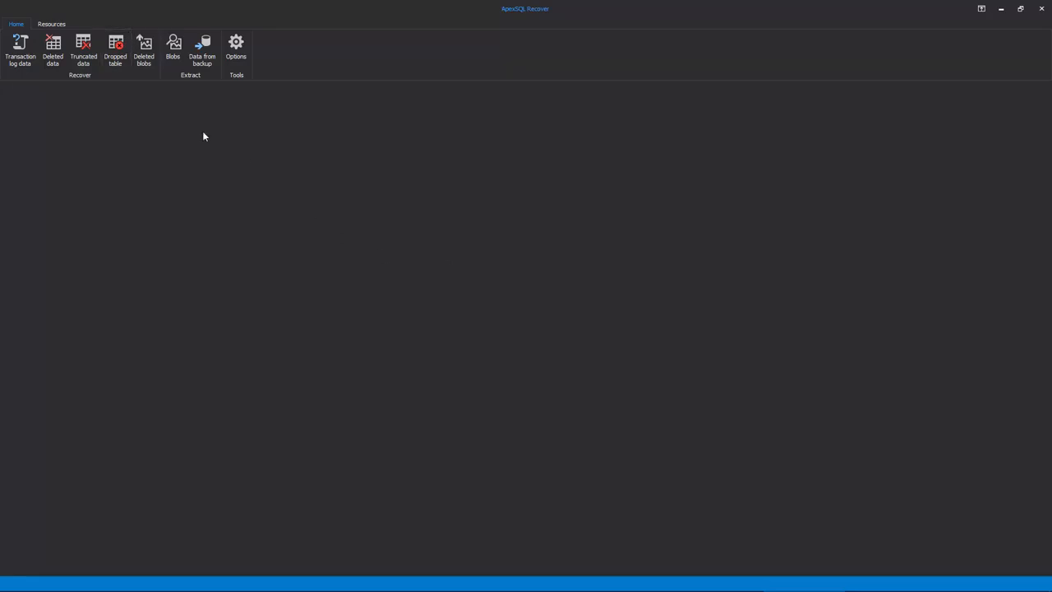
- In ApexSQL Recover, start a dropped table recovery for Demo_Database2 on ZWERKA\SQL2014 with Windows authentication and continue to the data sources
left_click(115, 62)
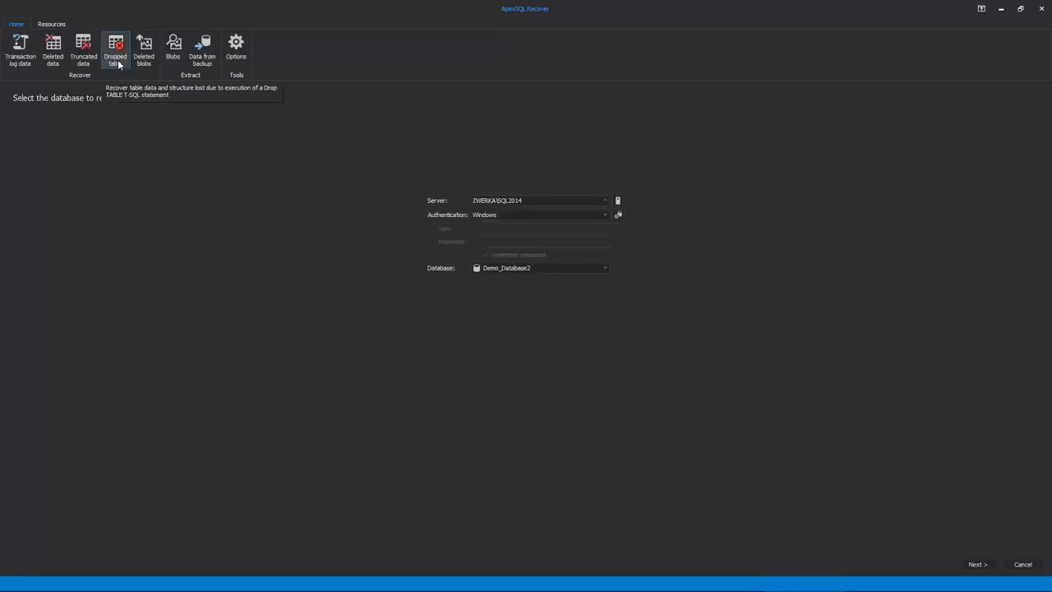
left_click(605, 201)
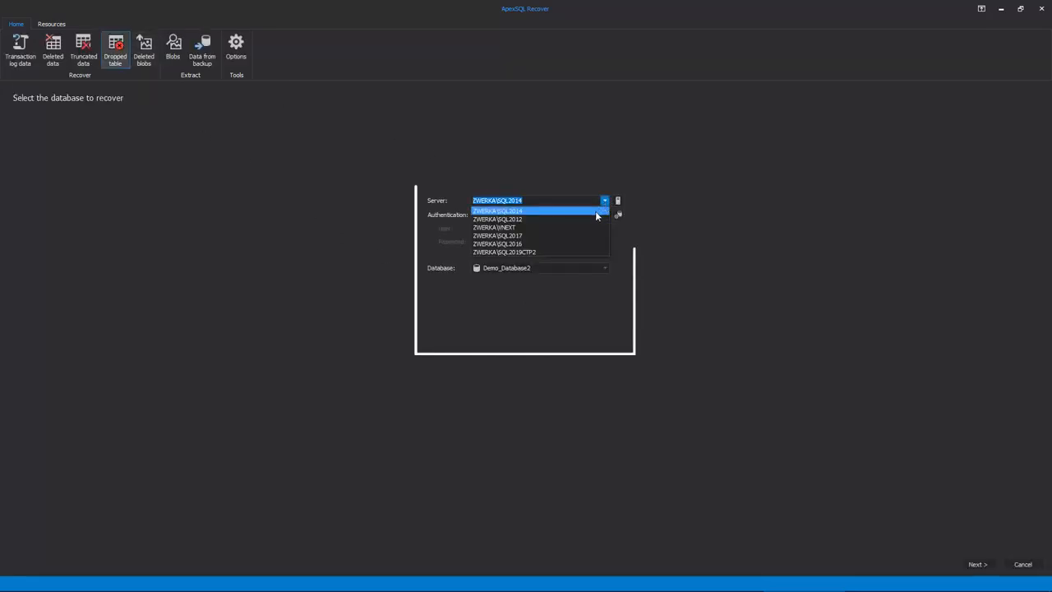
left_click(596, 211)
left_click(603, 215)
left_click(592, 227)
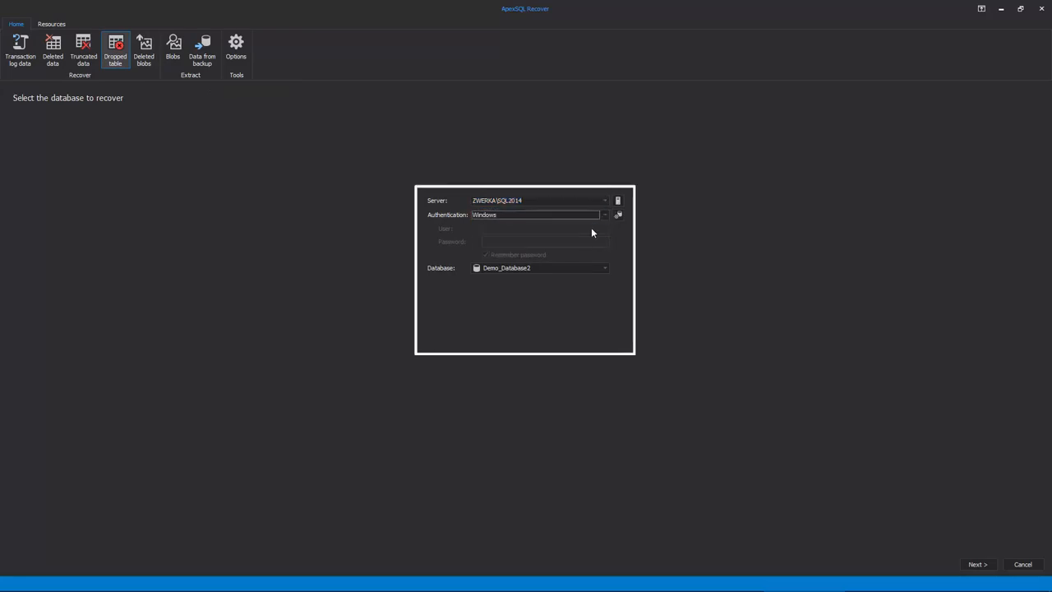
left_click(605, 268)
left_click(527, 339)
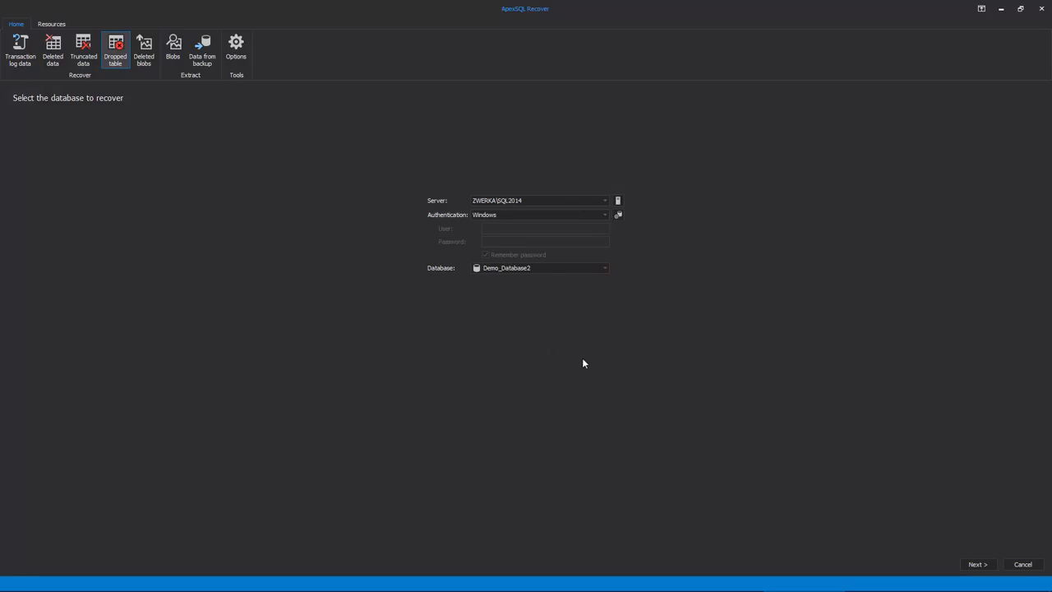
left_click(978, 566)
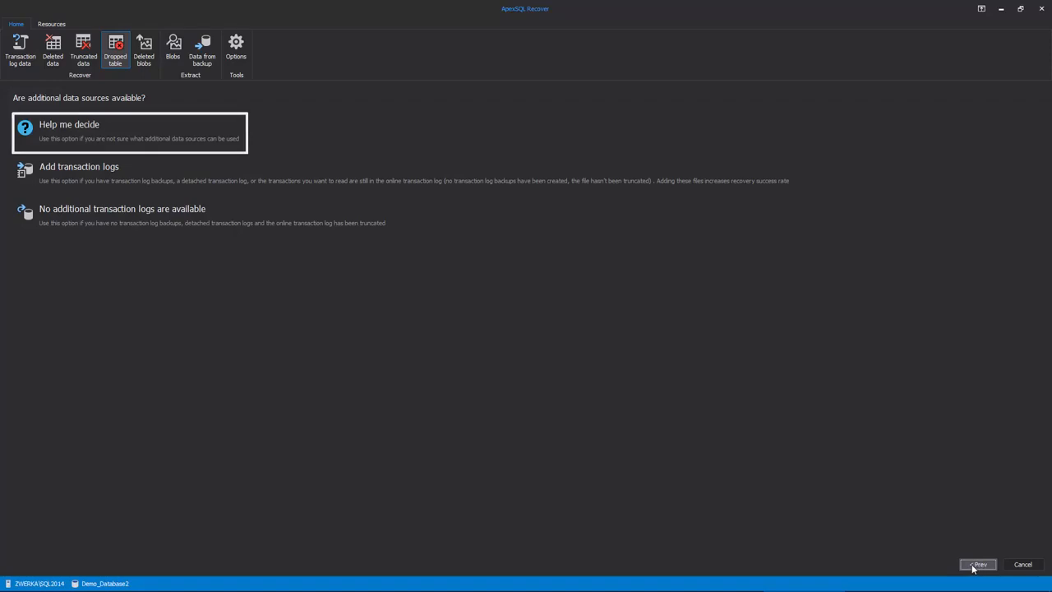
left_click(212, 128)
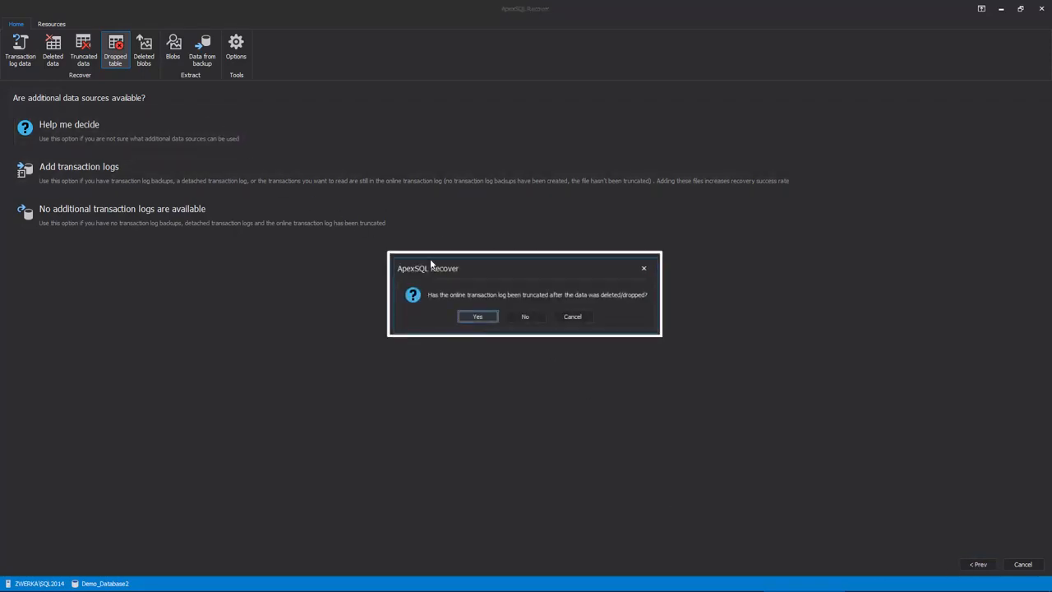
left_click(521, 319)
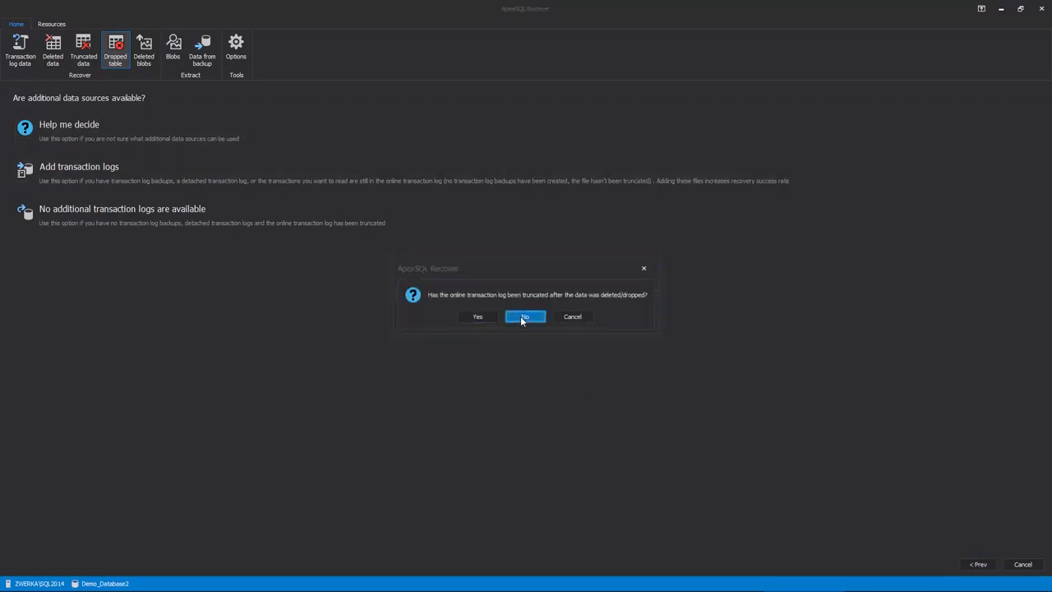
left_click(935, 564)
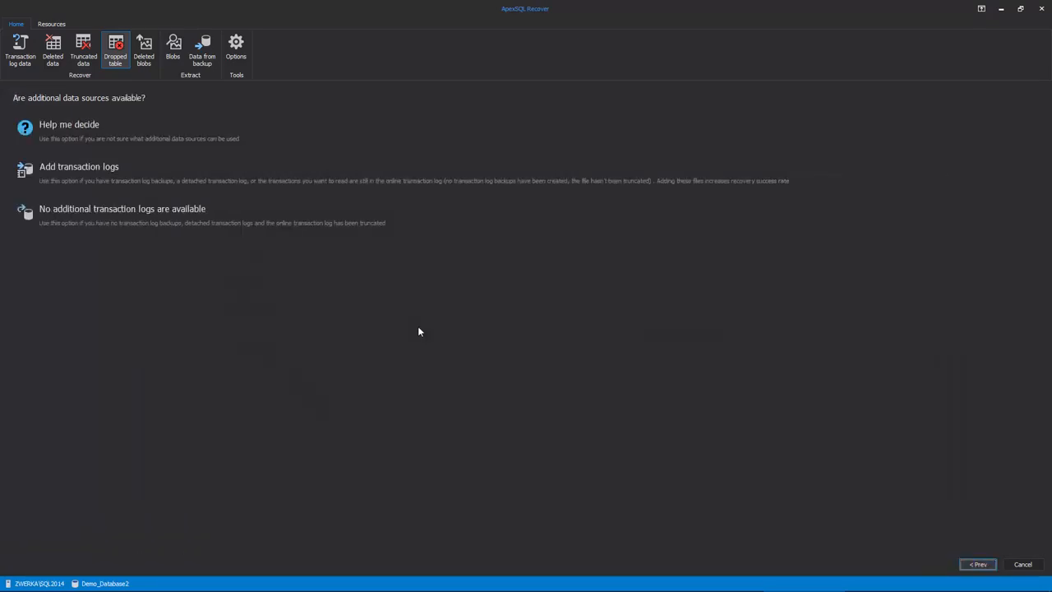
- Specify that no additional transaction logs are available and that the data was lost in the last 2 hours, and continue
left_click(241, 220)
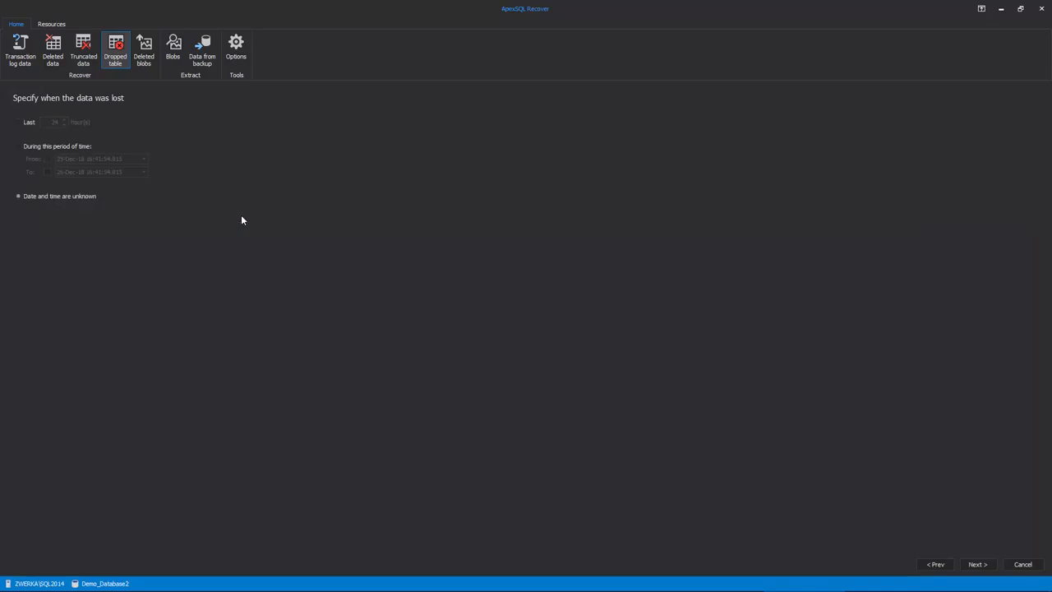
left_click(30, 122)
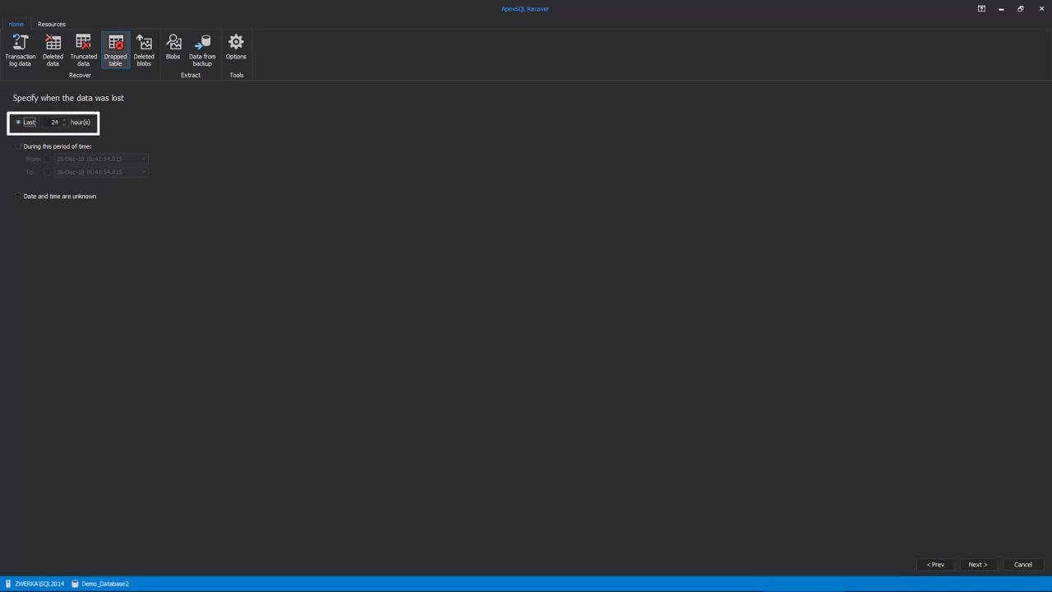
type("2")
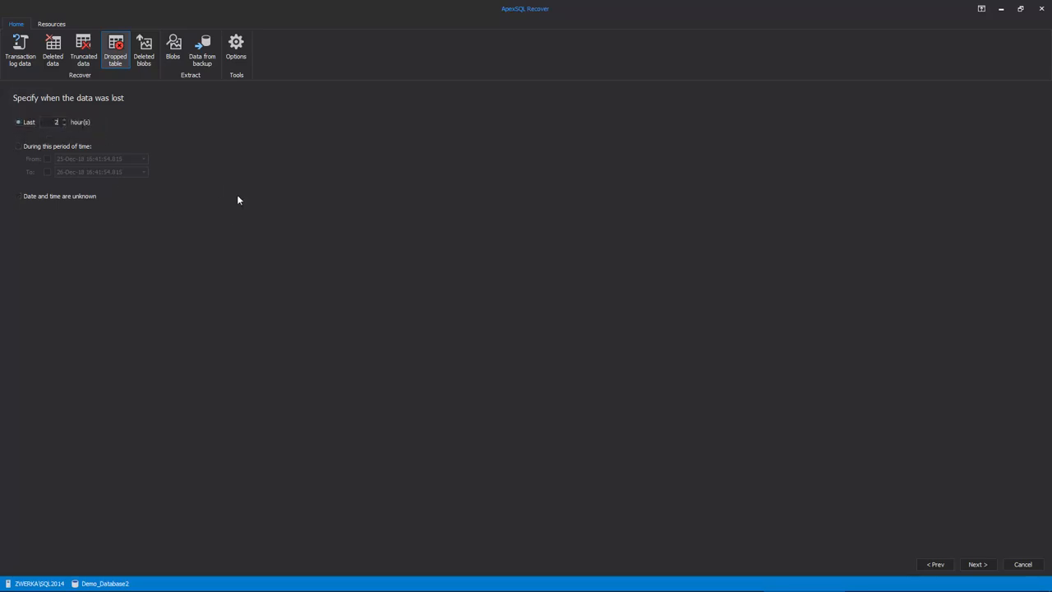
left_click(976, 565)
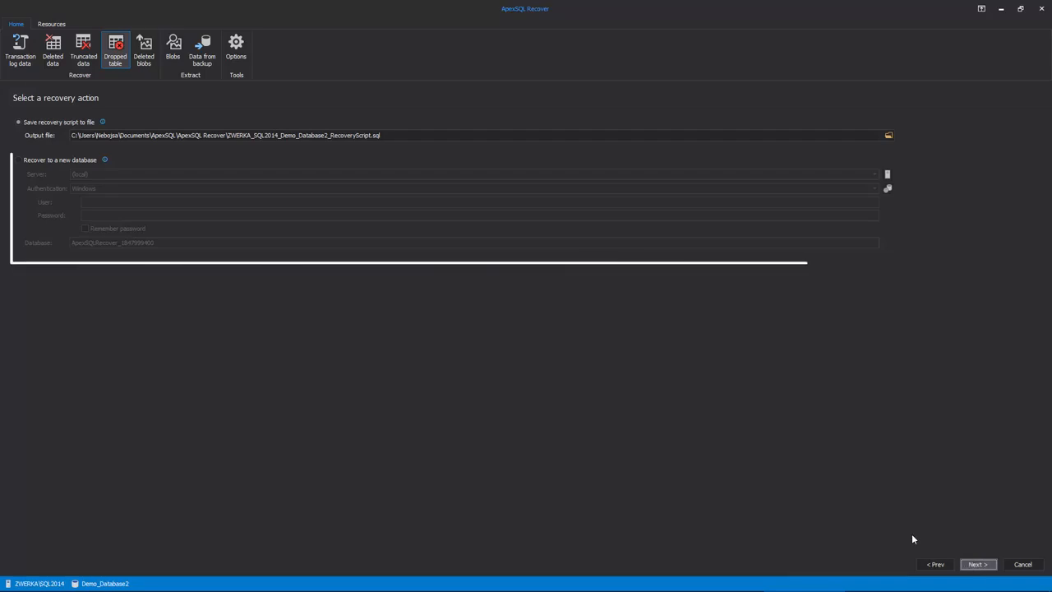
- Save the recovery script to file in the default output location and run the recovery of table structure and data
left_click(90, 160)
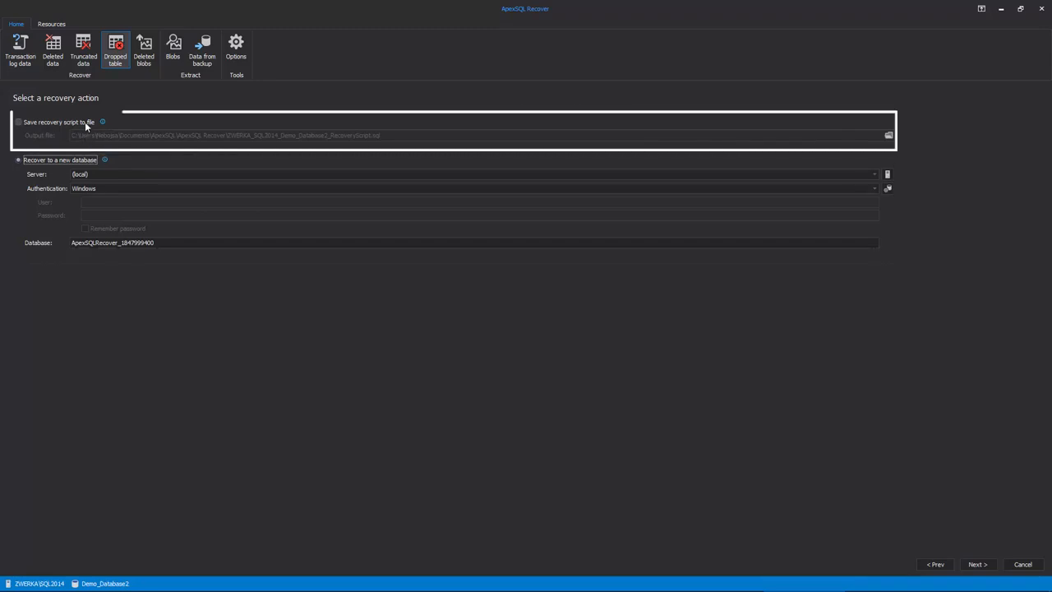
left_click(86, 123)
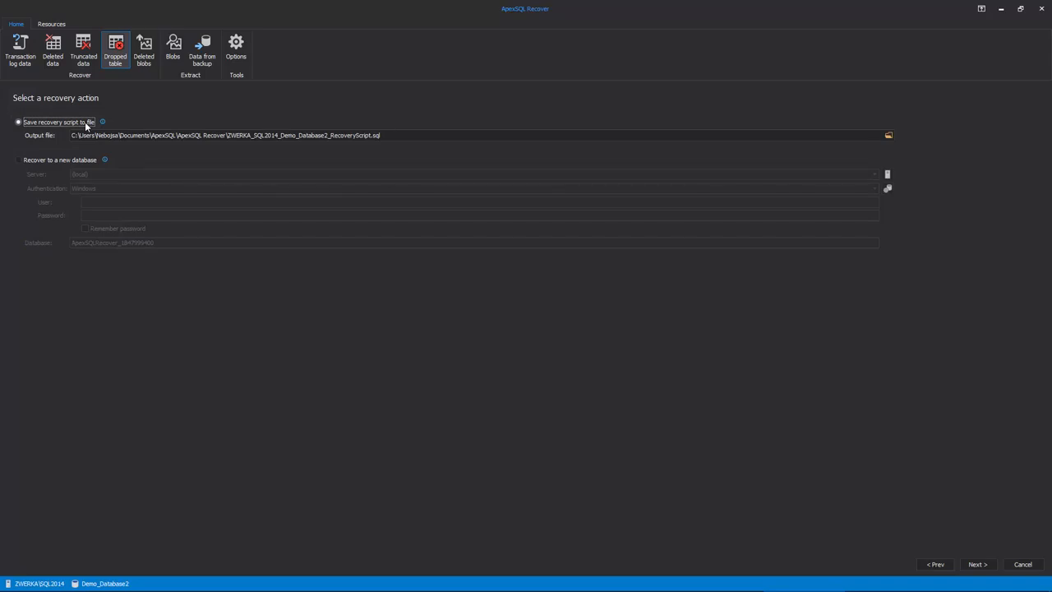
left_click(977, 563)
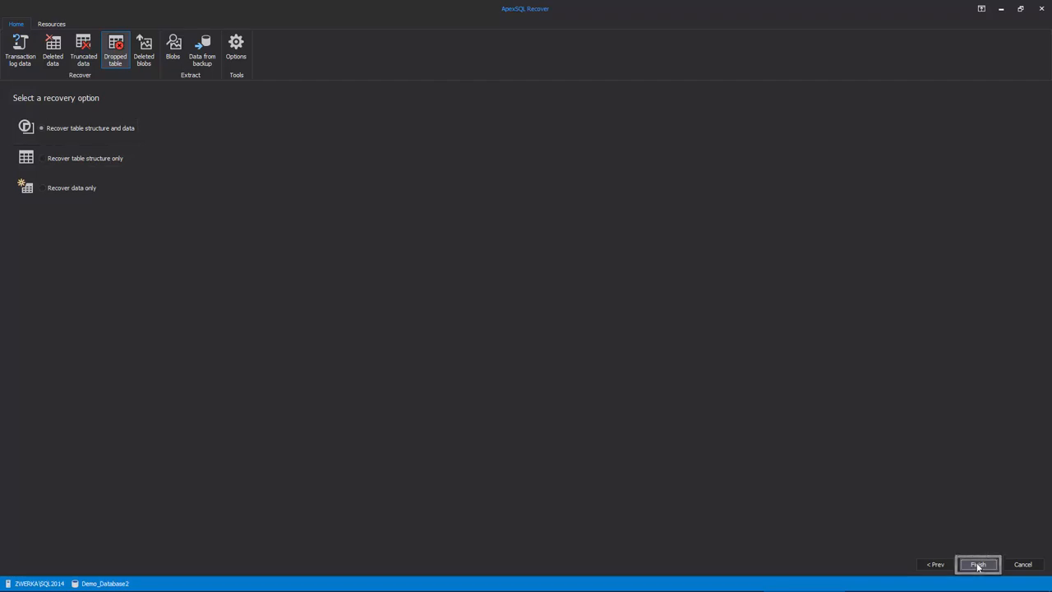
left_click(978, 565)
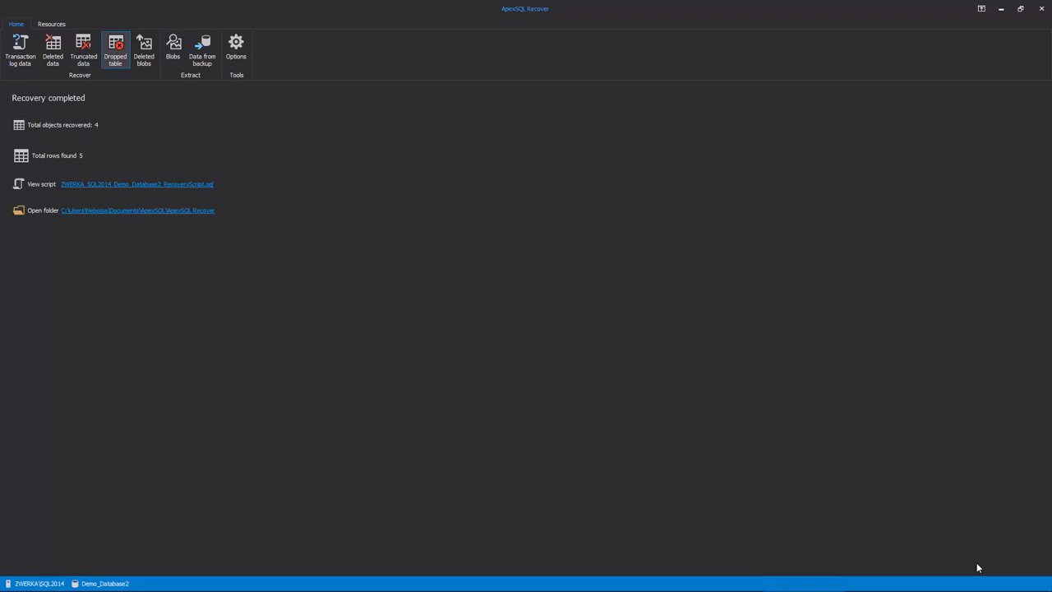
- Open the generated recovery script, connect it to Demo_Database2 on ZWERKA\SQL2014 with Windows authentication, and execute it
left_click(139, 188)
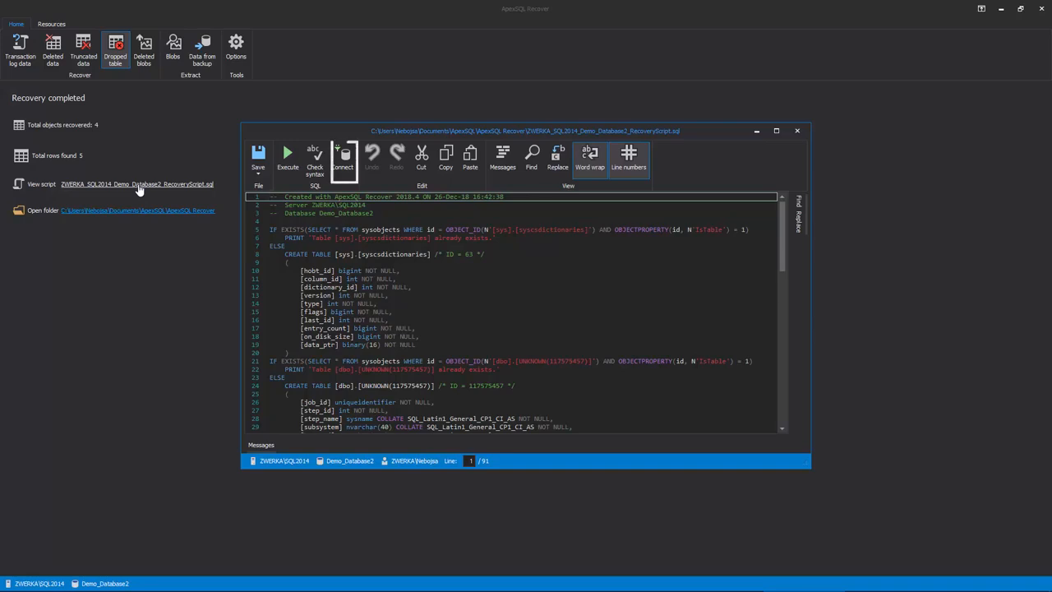
left_click(343, 158)
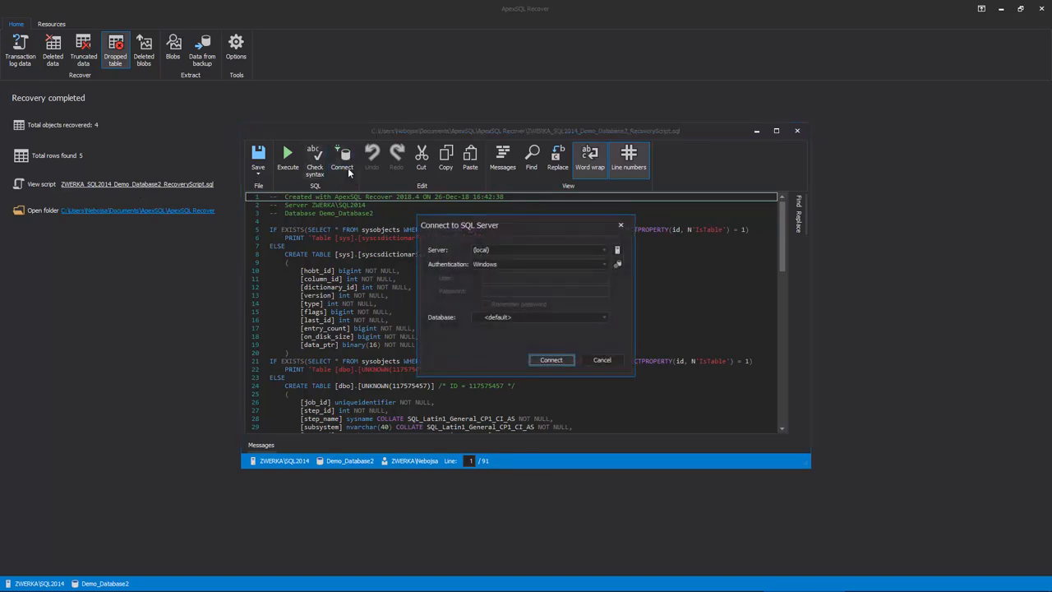
left_click(604, 251)
left_click(578, 277)
left_click(562, 317)
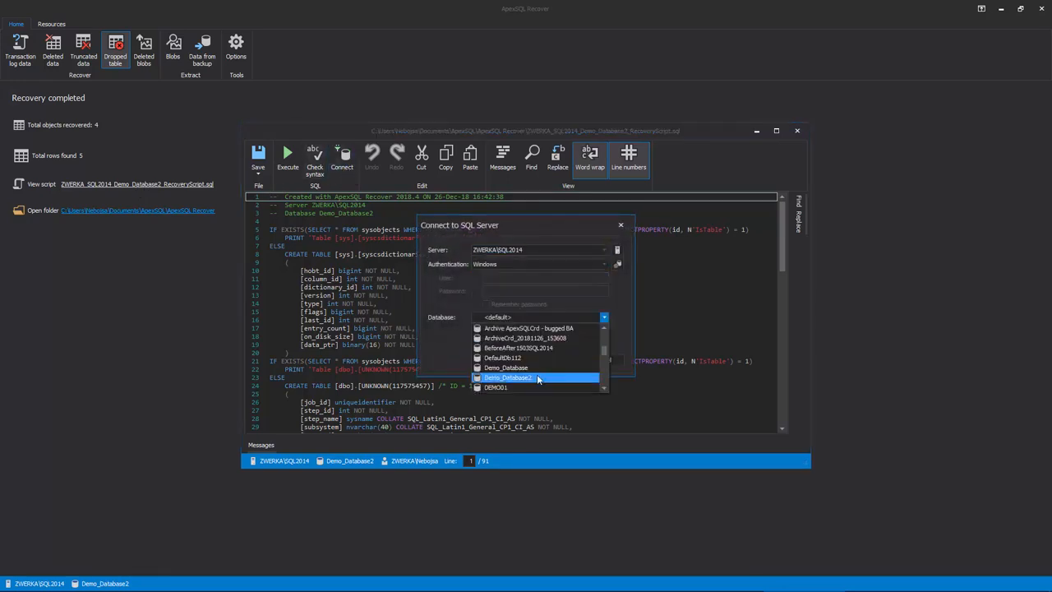
left_click(535, 378)
left_click(565, 359)
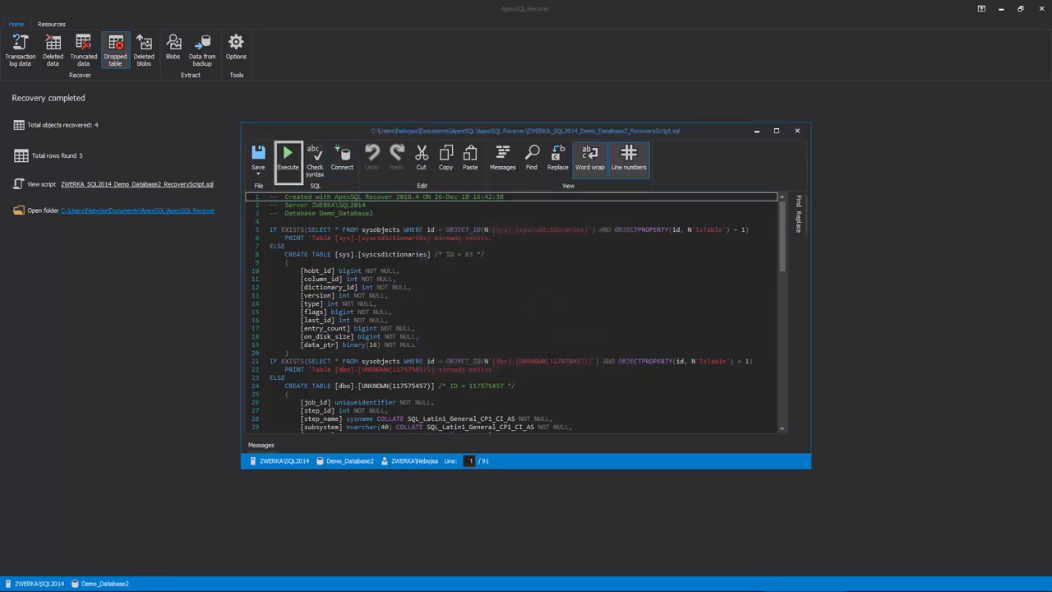
left_click(286, 175)
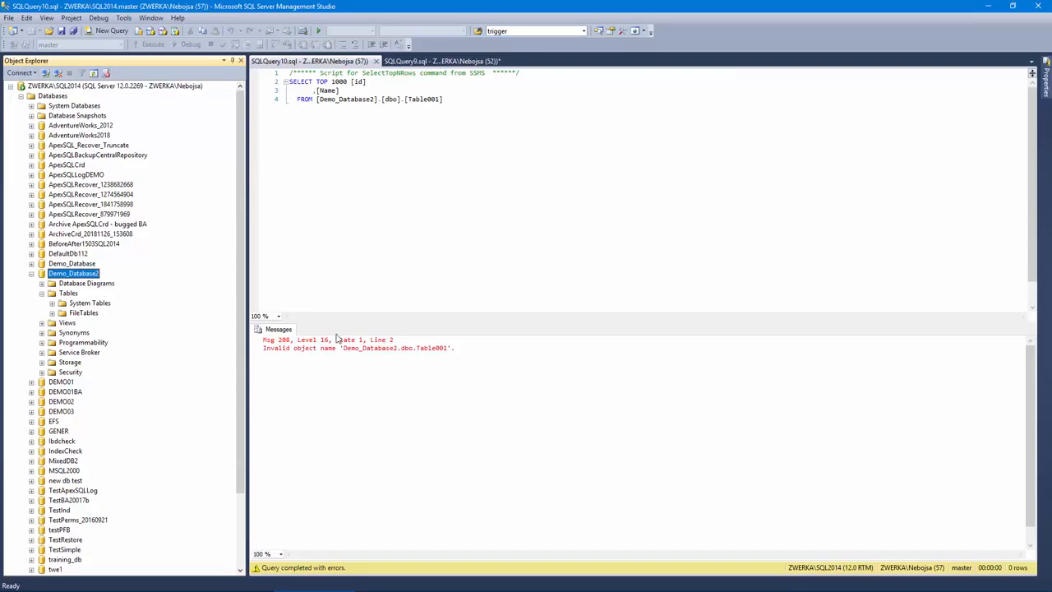
- In SQL Server Management Studio, list the tables of Demo_Database2 again and rerun the SELECT query on the recovered Table001
left_click(42, 293)
left_click(42, 293)
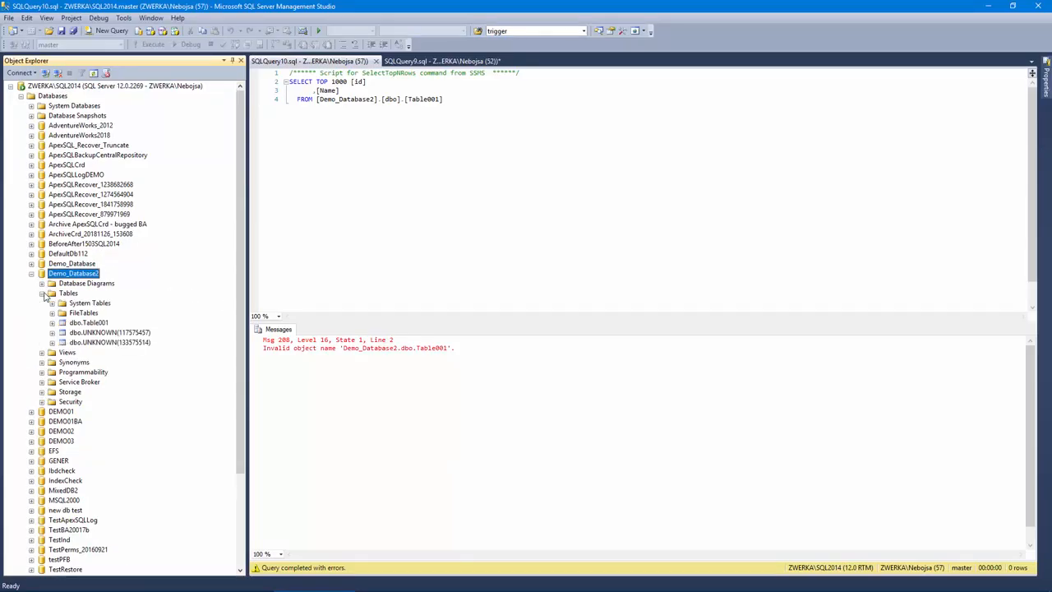
left_click(151, 46)
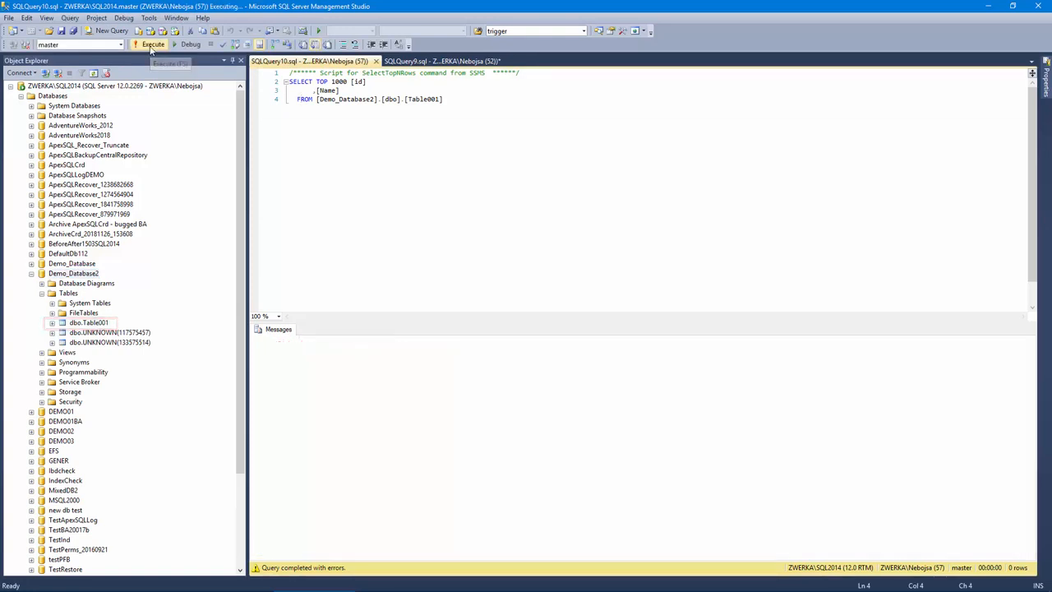